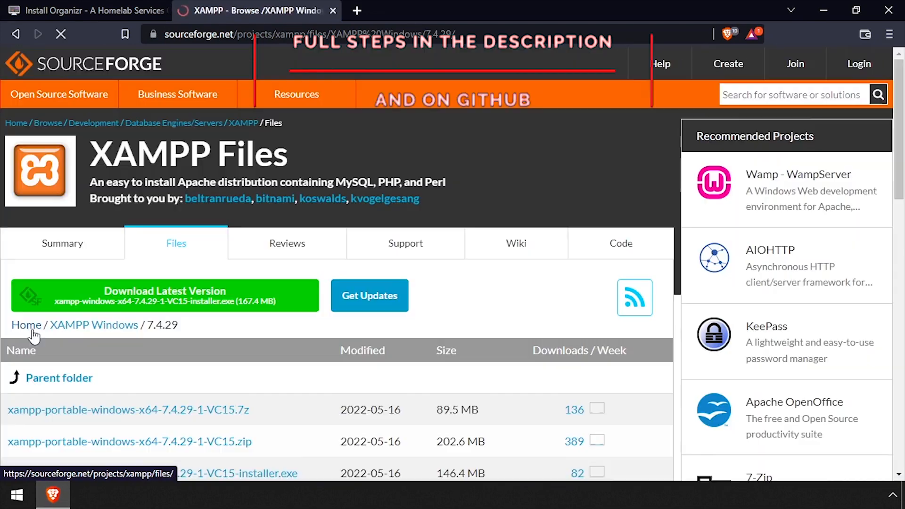
- Download the portable XAMPP 7.4.29 zip from SourceForge
scroll(70, 347, "down", 2)
left_click(173, 372)
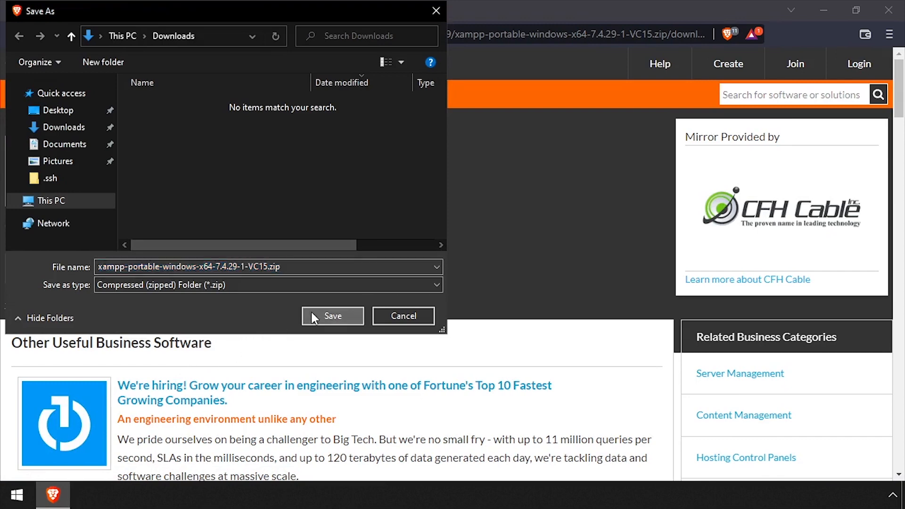
left_click(312, 314)
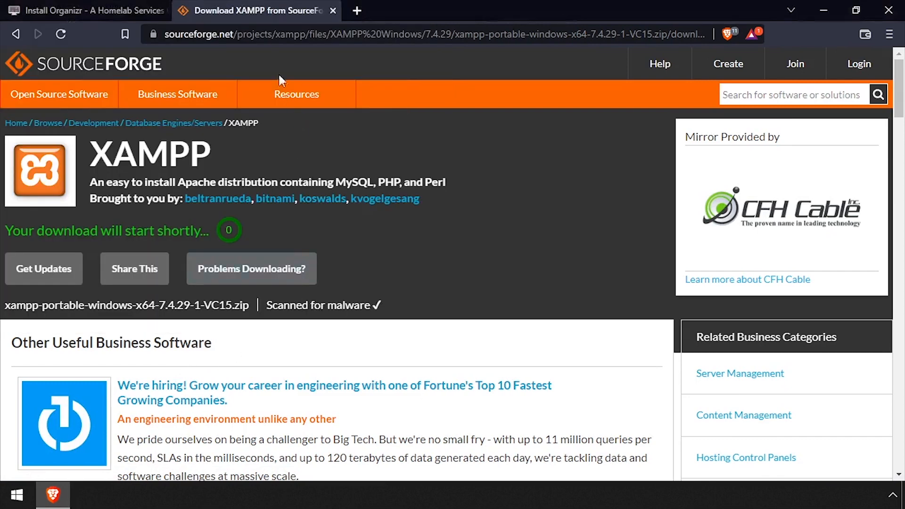
- Download Organizr-2-master.zip from GitHub, then start the Visual C++ redistributable download
left_click(90, 10)
left_click(258, 259)
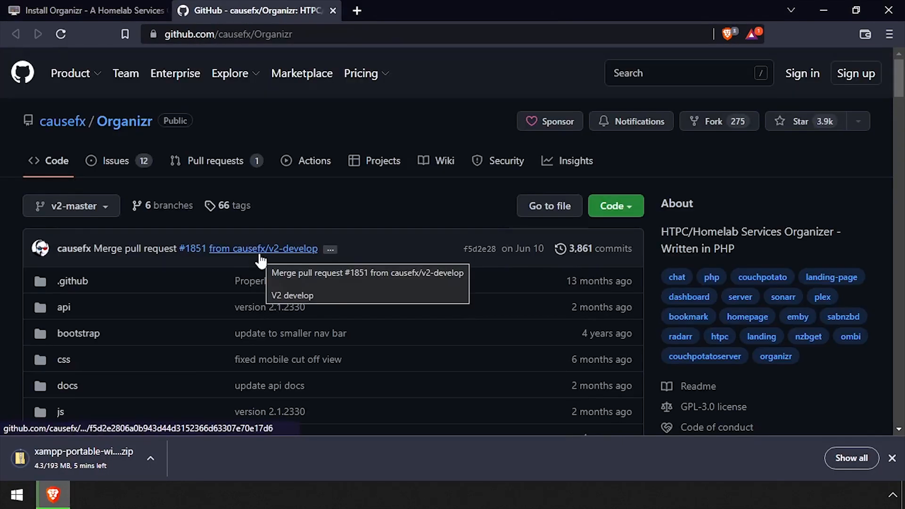
left_click(627, 203)
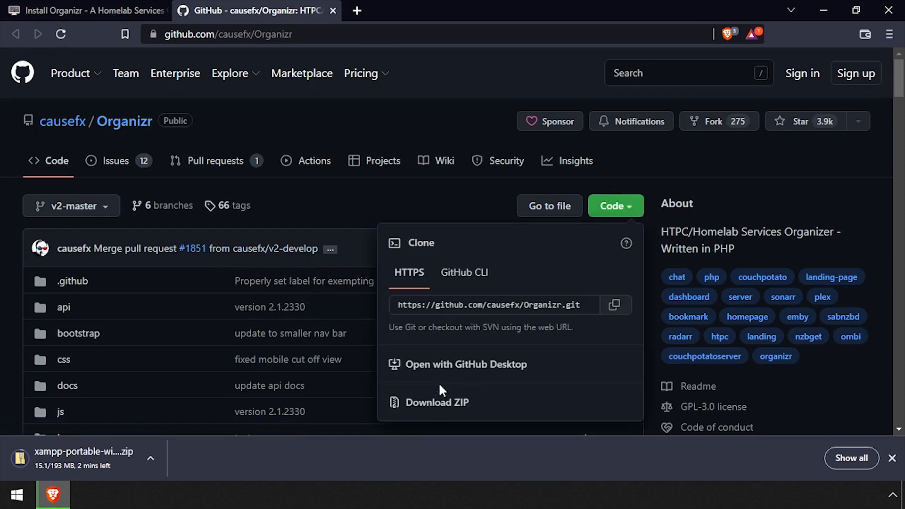
left_click(431, 401)
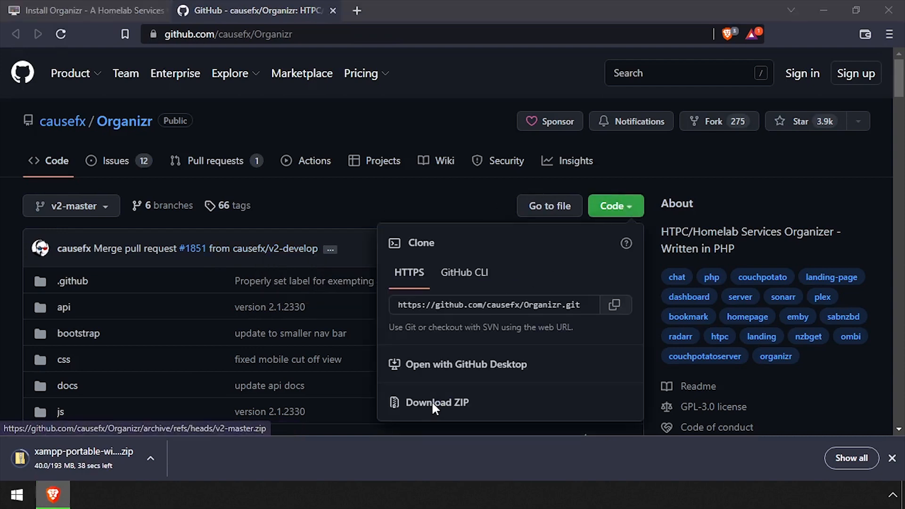
left_click(351, 316)
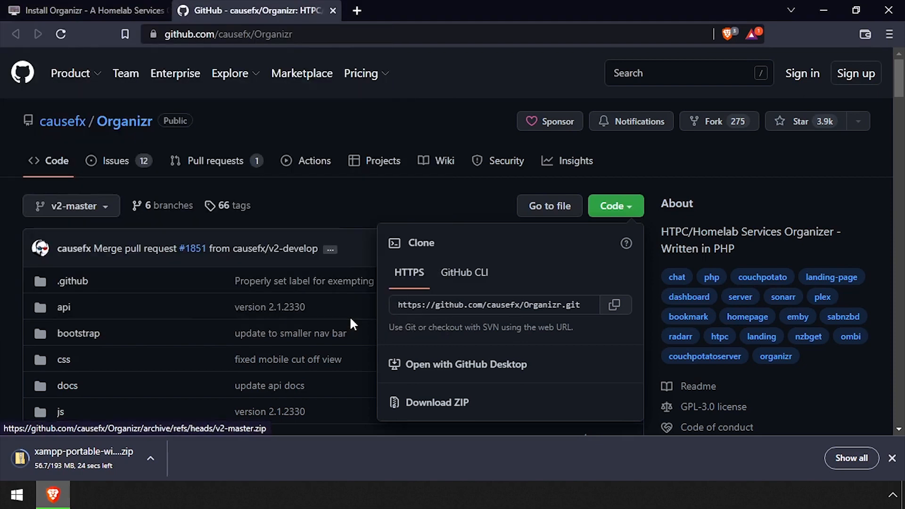
middle_click(260, 14)
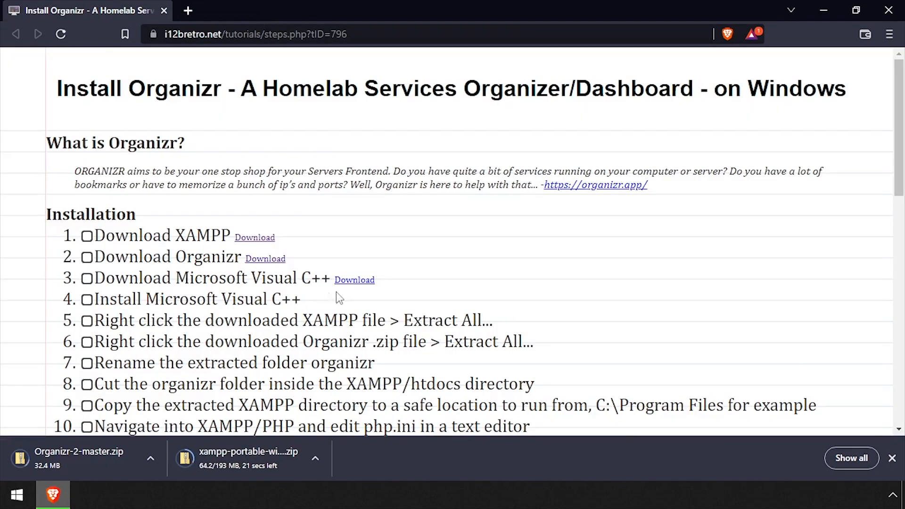
left_click(355, 280)
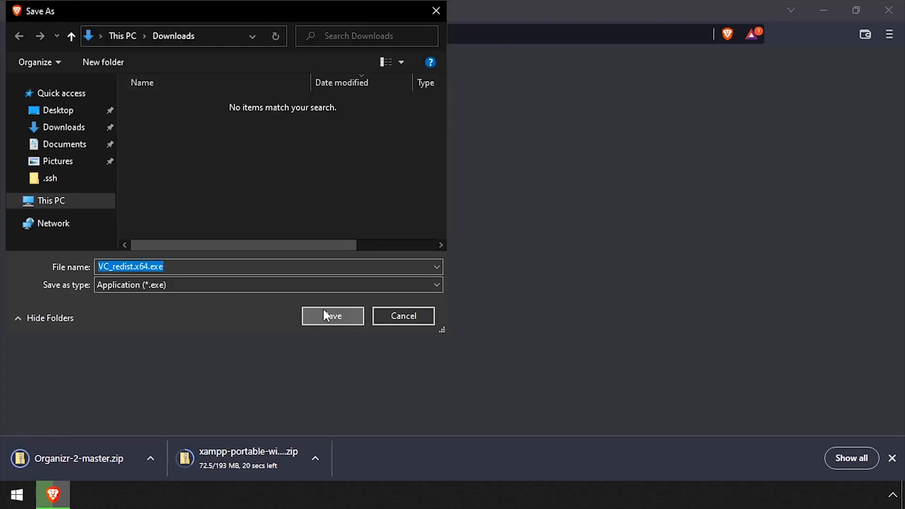
- Save VC_redist.x64.exe and show it in its Downloads folder
left_click(332, 316)
right_click(64, 453)
left_click(116, 417)
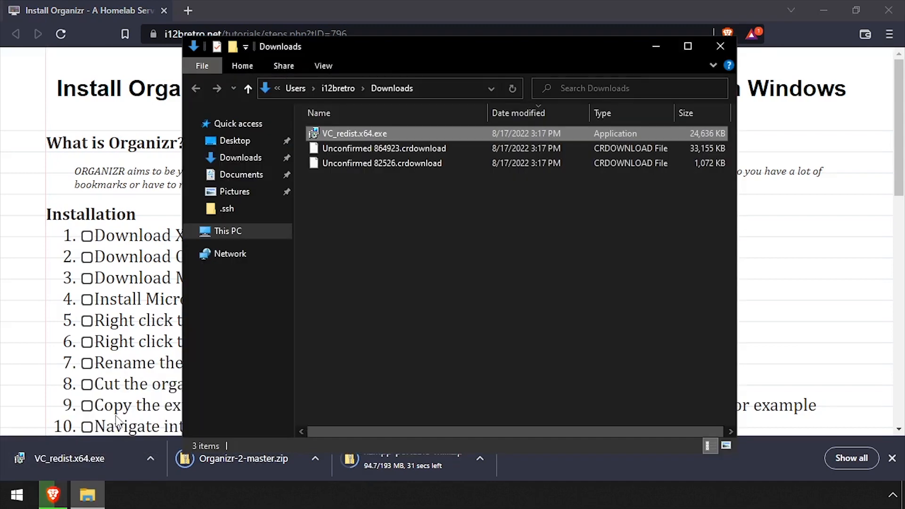
- Install the Visual C++ 2015-2019 x64 redistributable as administrator, accepting the license, then close it
right_click(345, 136)
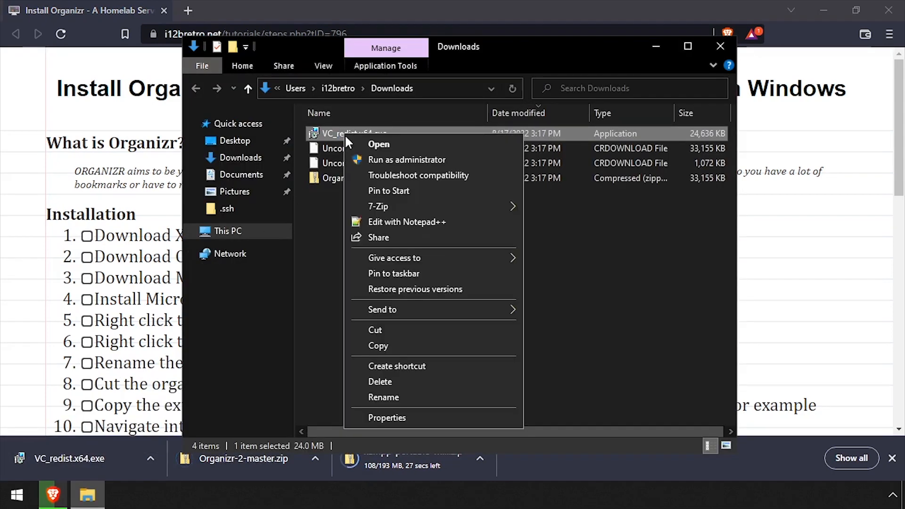
left_click(366, 159)
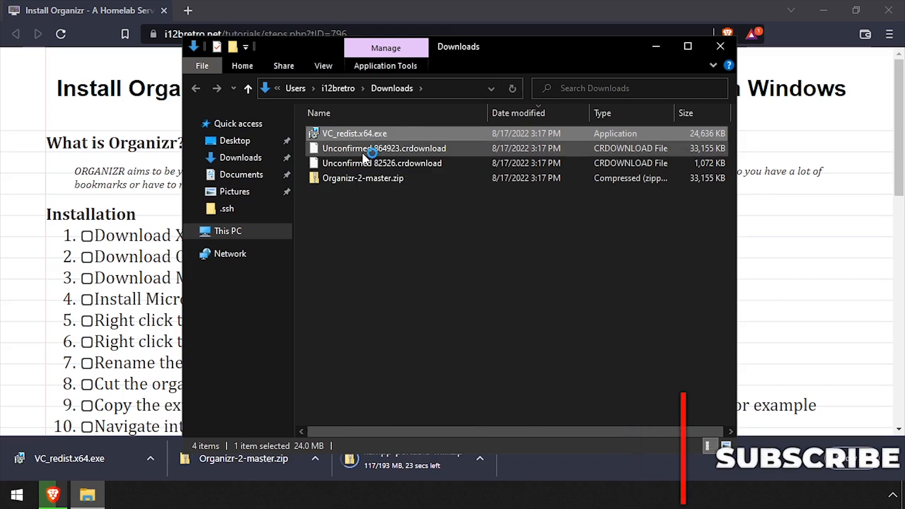
left_click(365, 307)
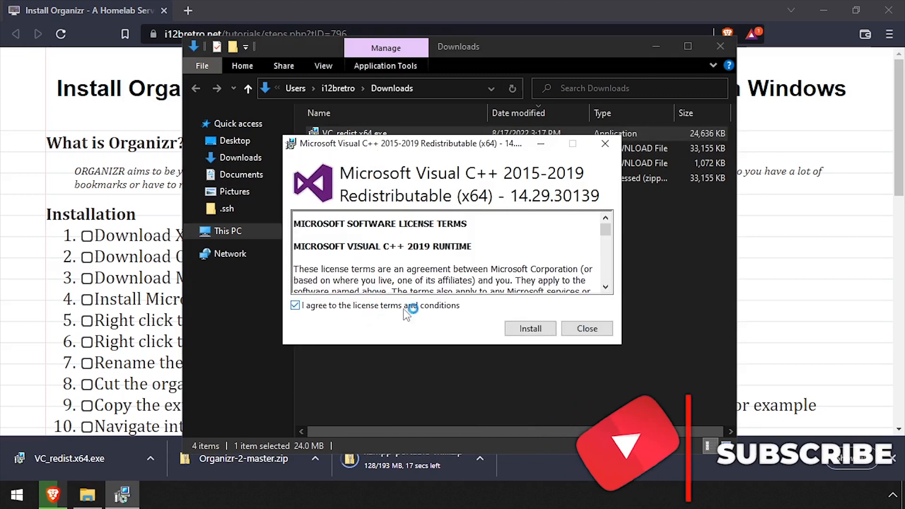
left_click(531, 328)
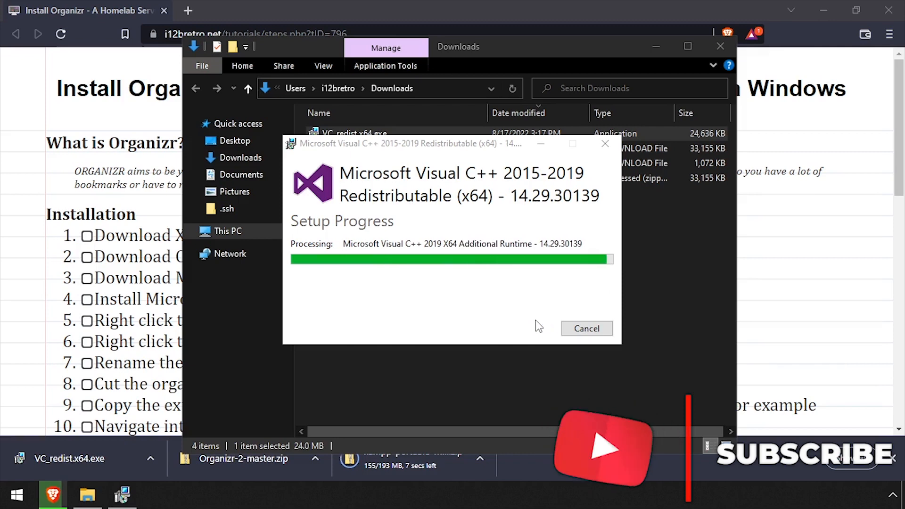
left_click(594, 329)
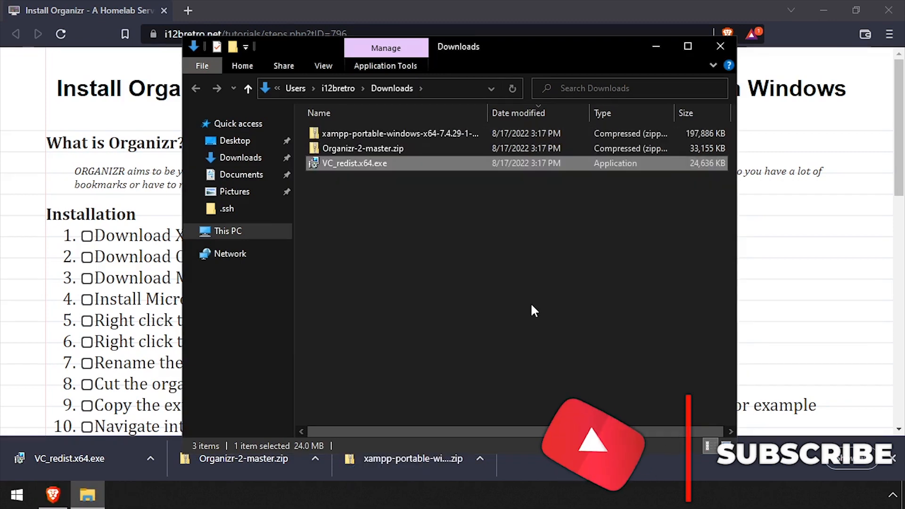
- Extract the XAMPP zip and Organizr-2-master.zip into Downloads with 7-Zip
right_click(358, 134)
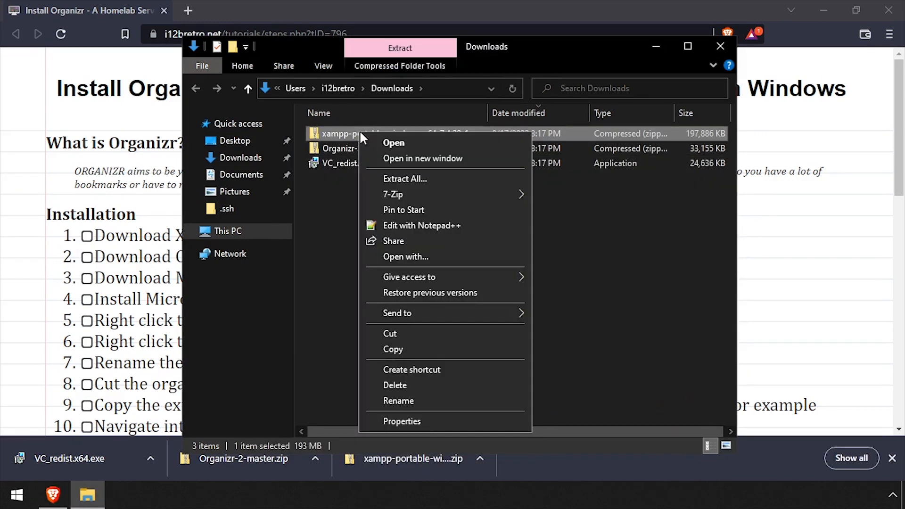
mouse_move(391, 193)
left_click(591, 242)
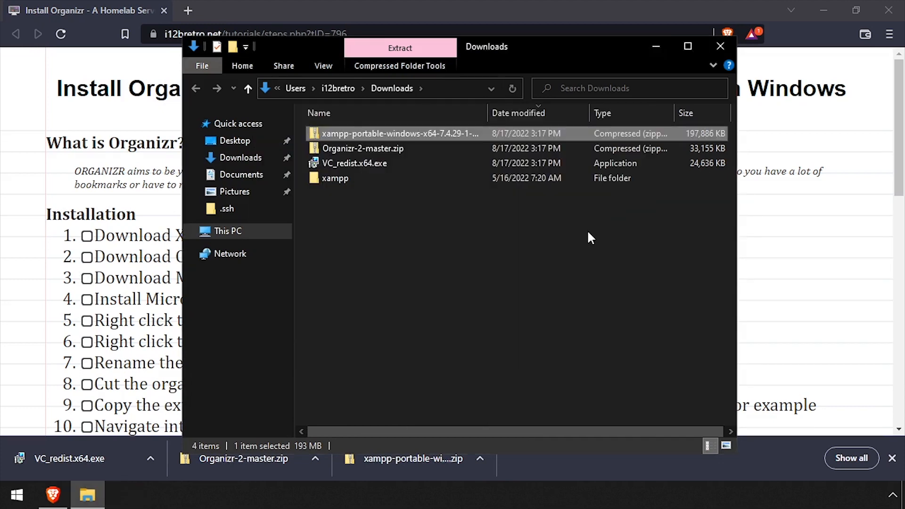
left_click(329, 148)
right_click(333, 148)
mouse_move(379, 212)
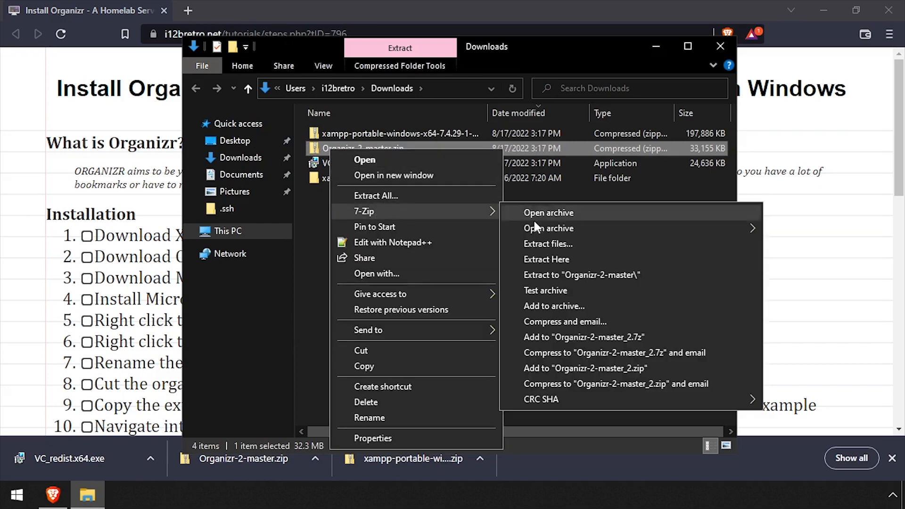
left_click(552, 259)
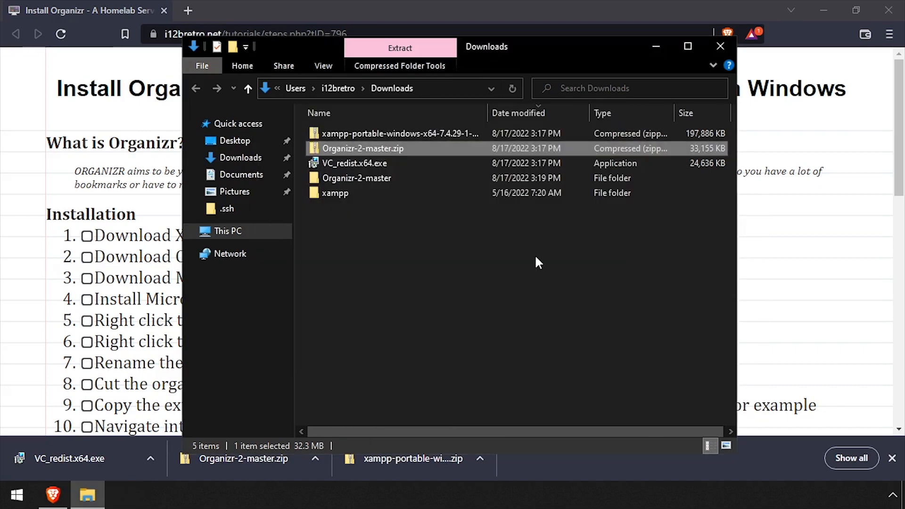
- Rename the Organizr-2-master folder to 'organizr'
left_click(324, 178)
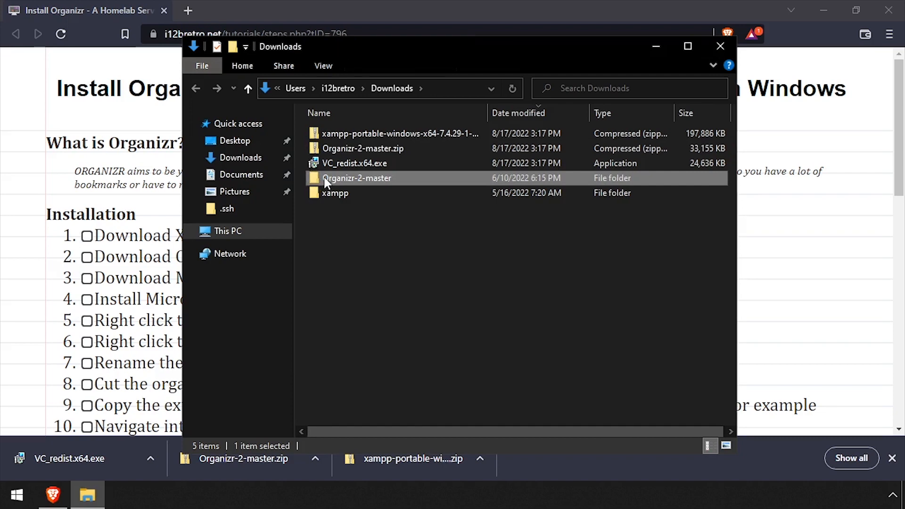
left_click(324, 178)
key("Home")
key("Delete")
type("o")
double_click(383, 177)
key("BackSpace")
key("Return")
- Move the organizr folder into xampp\htdocs
right_click(348, 179)
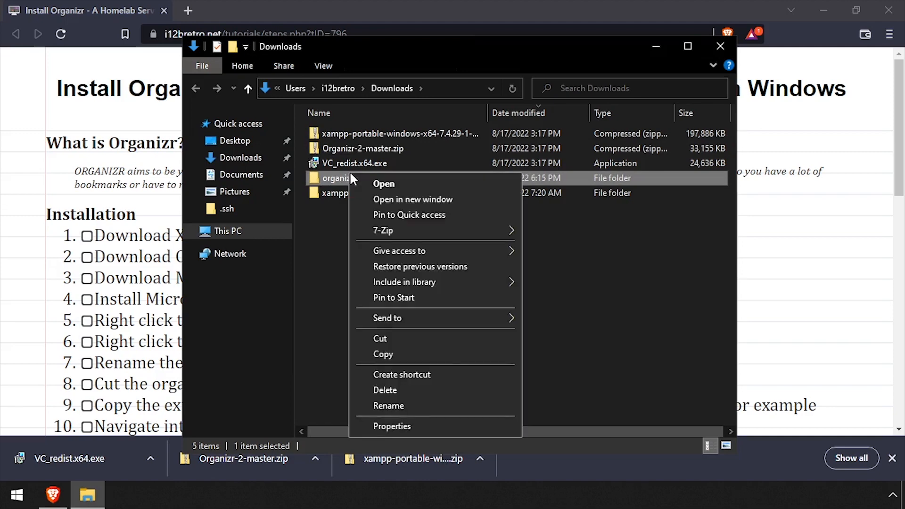
left_click(397, 338)
double_click(340, 194)
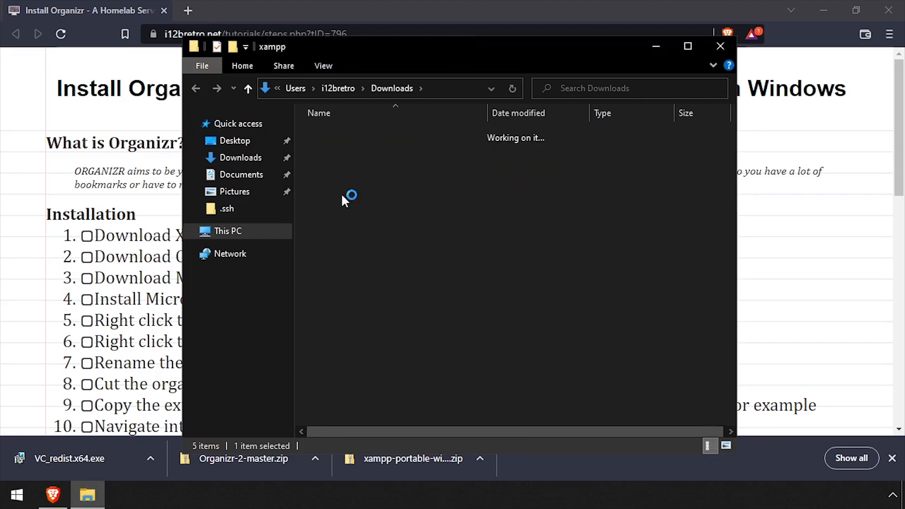
double_click(341, 195)
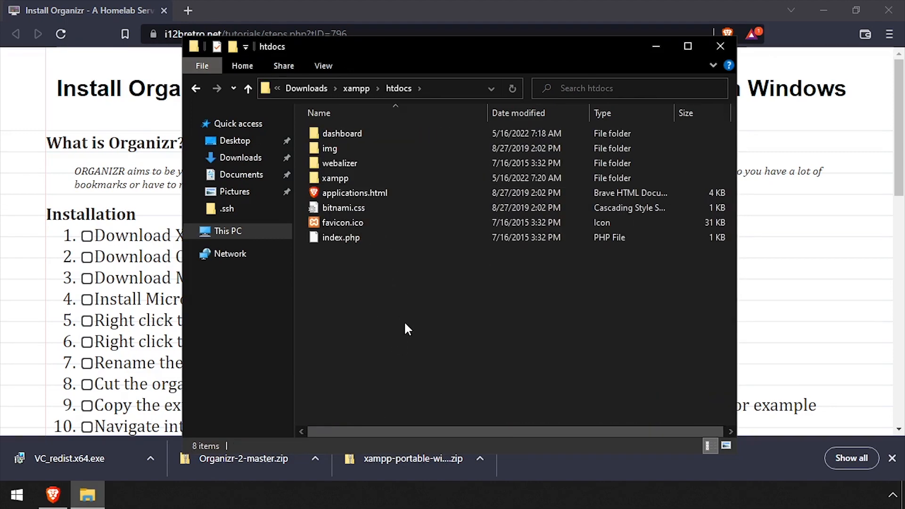
right_click(404, 321)
left_click(442, 224)
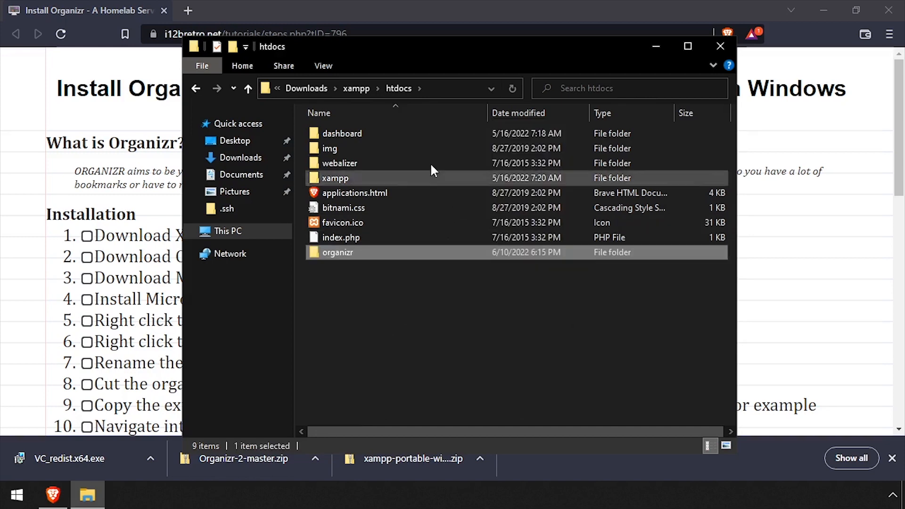
- Back in Downloads, cut the xampp folder for moving
left_click(304, 89)
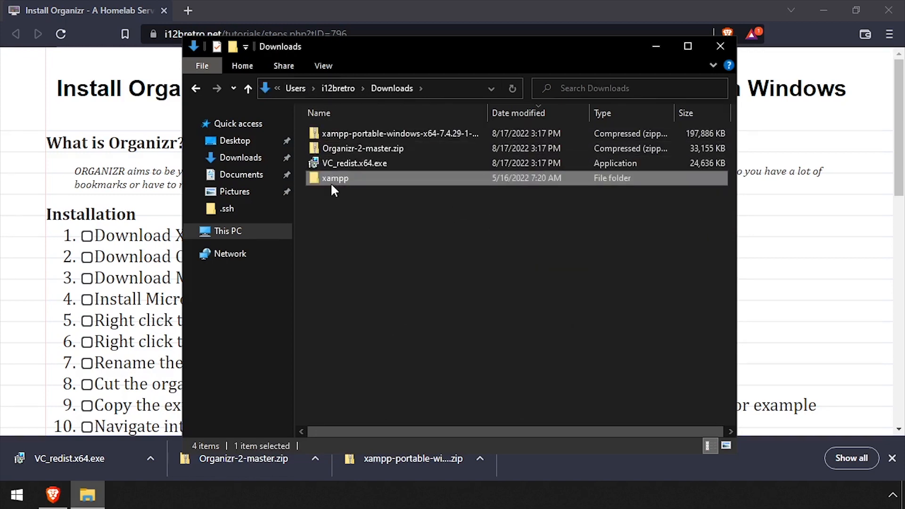
right_click(333, 185)
left_click(363, 343)
- Paste the xampp folder into C:\Program Files, granting administrator permission
left_click(238, 232)
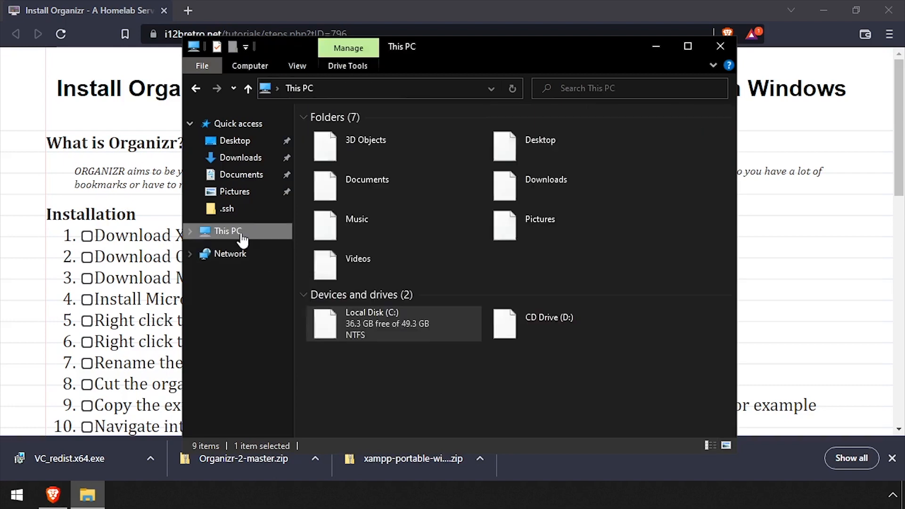
double_click(394, 313)
double_click(360, 150)
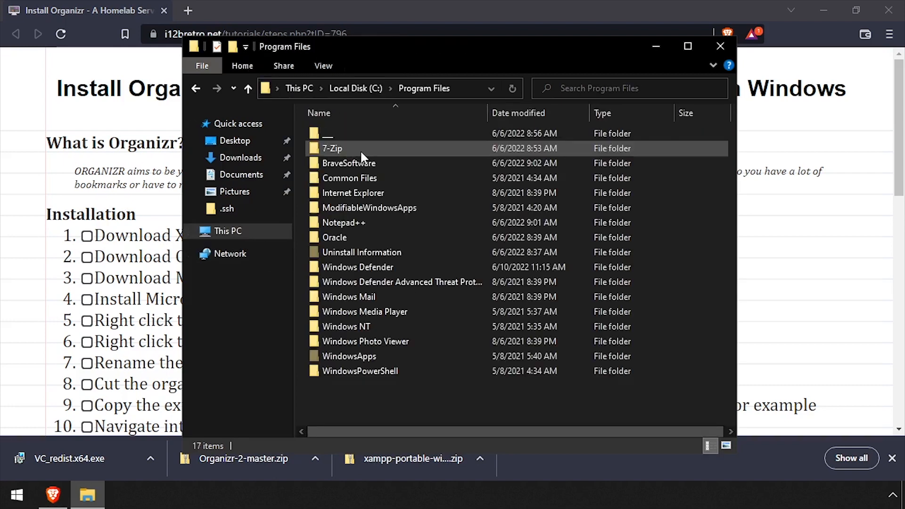
right_click(369, 399)
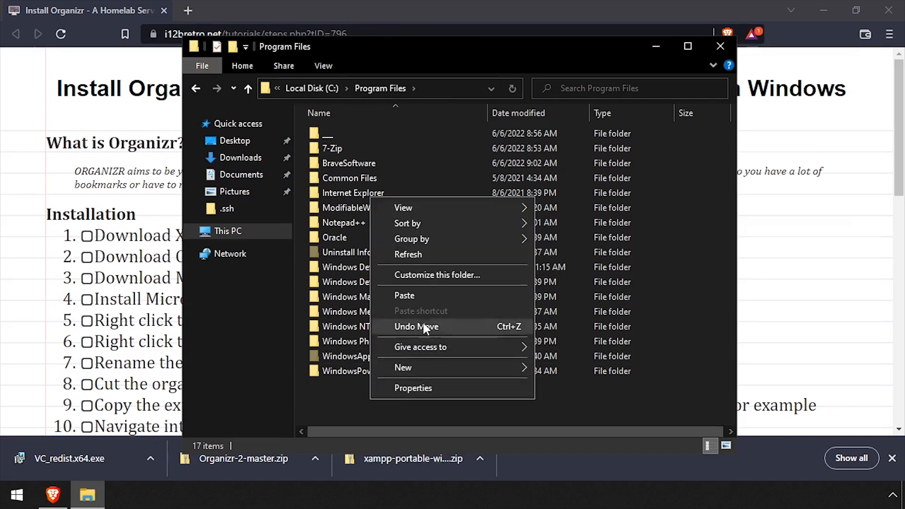
left_click(410, 295)
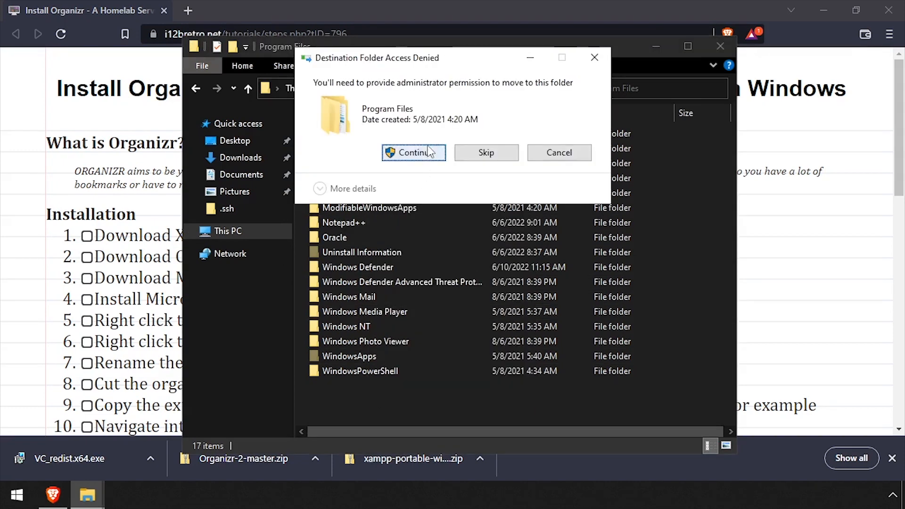
left_click(428, 153)
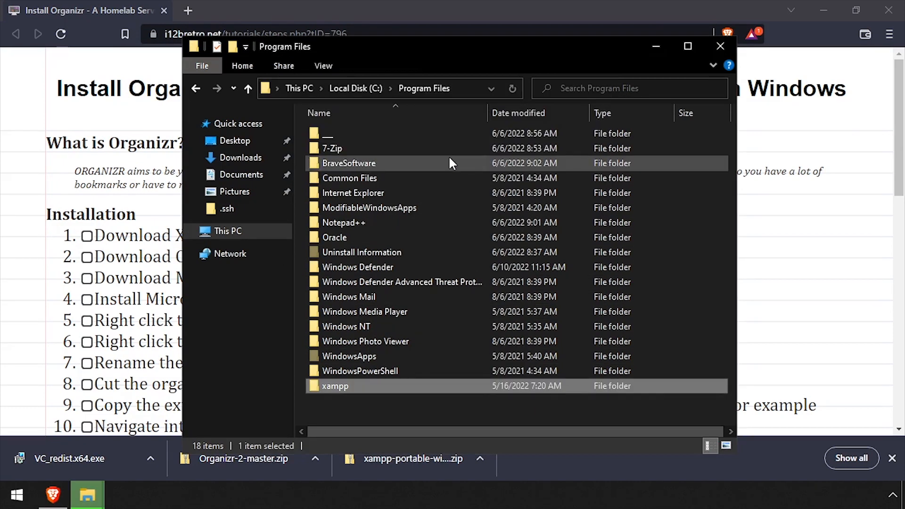
- Open xampp\php\php.ini with Notepad++
double_click(325, 387)
double_click(337, 296)
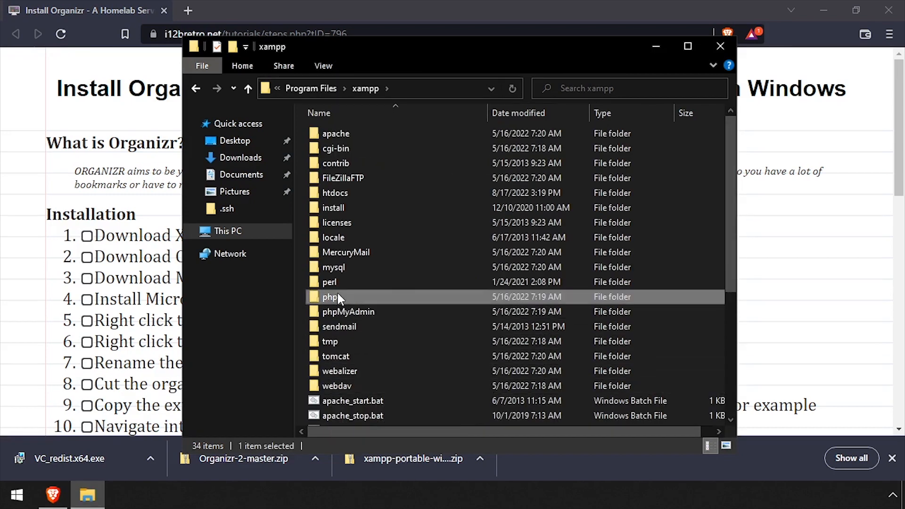
scroll(337, 296, "down", 10)
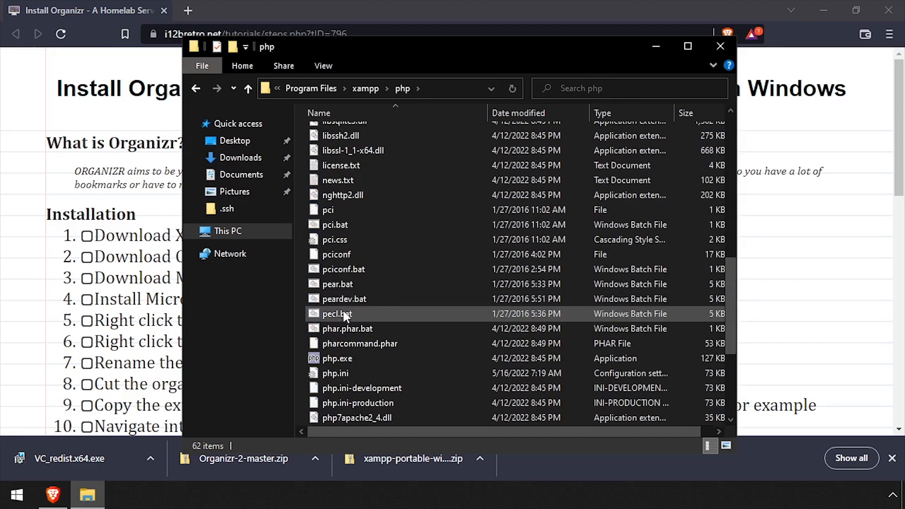
right_click(330, 375)
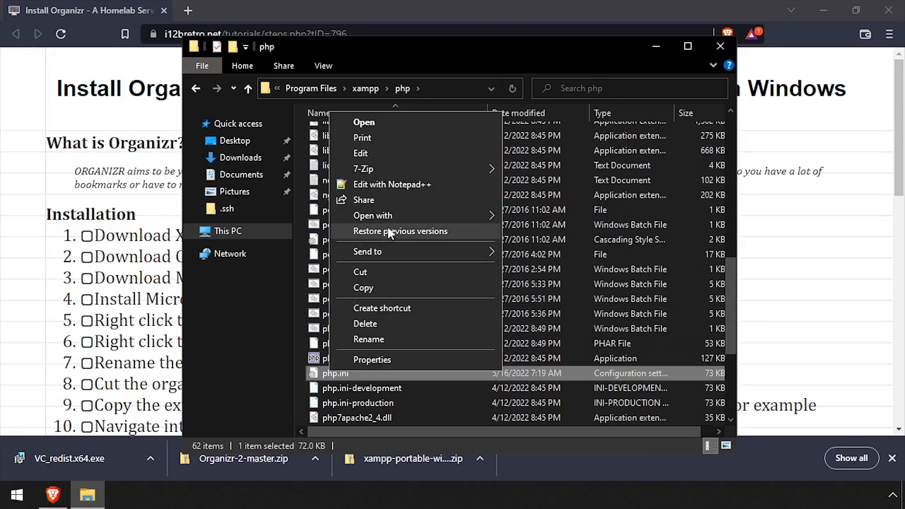
left_click(406, 187)
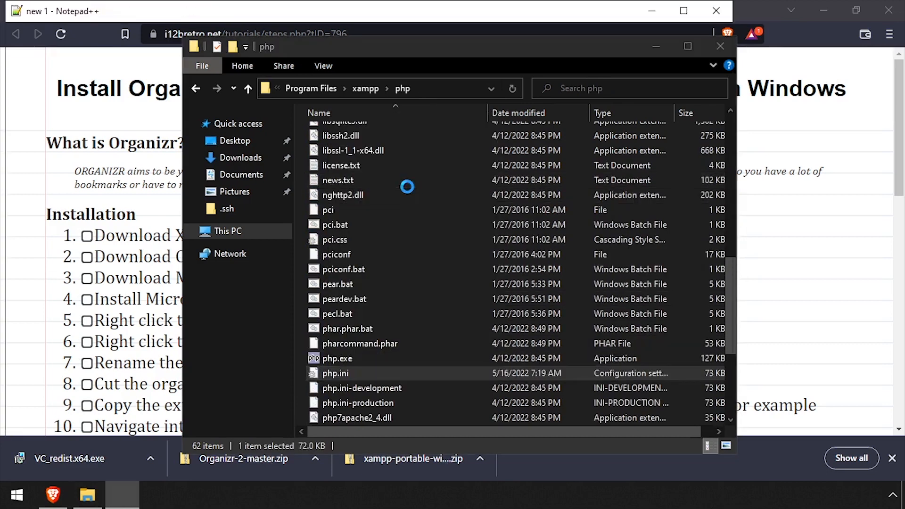
- Remove the ';' from extension=sqlite3 in php.ini and save the file
key("ctrl+f")
type("exten")
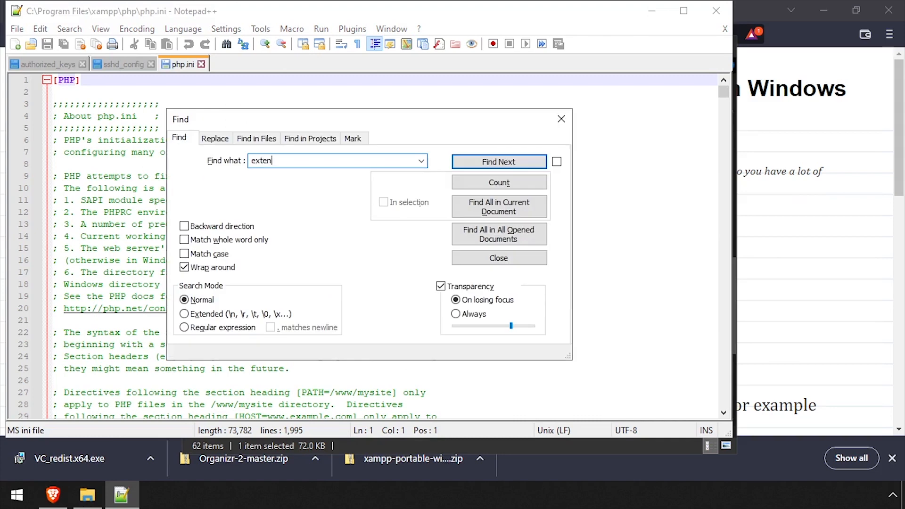
key("Return")
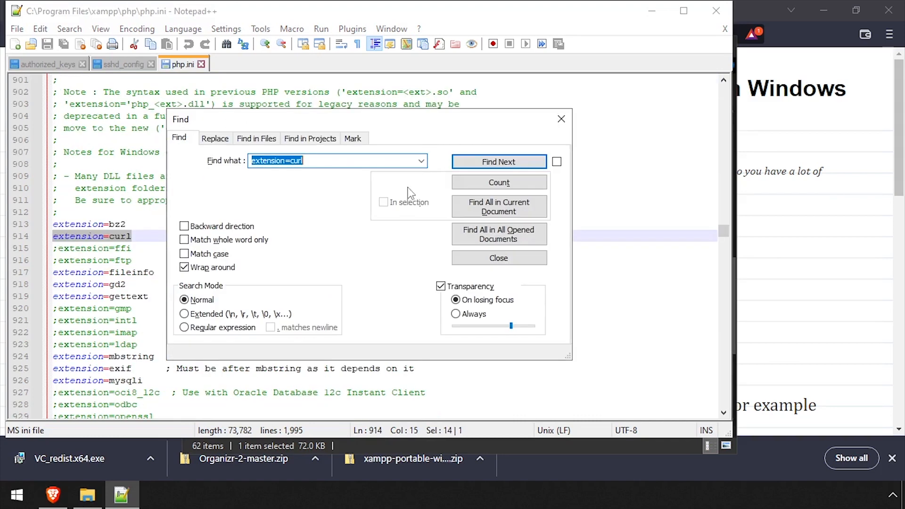
key("Escape")
scroll(266, 299, "down", 4)
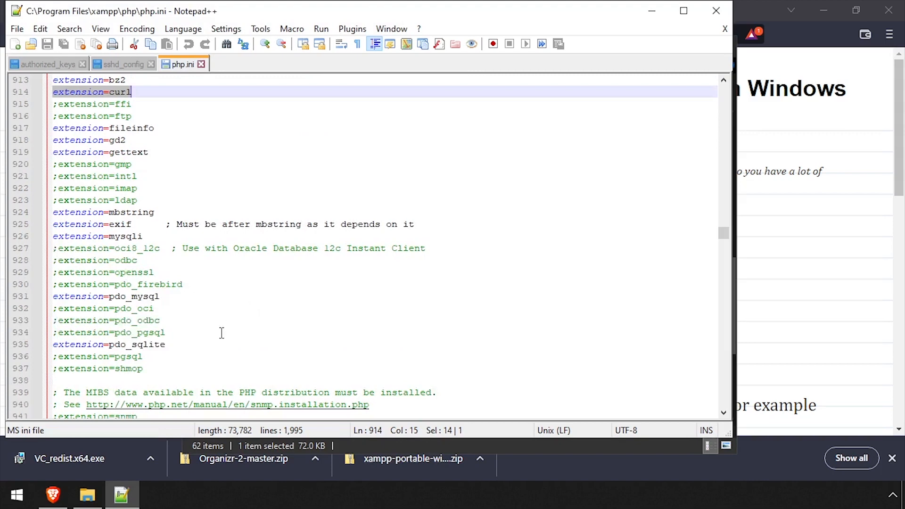
scroll(222, 333, "down", 2)
left_click(207, 400)
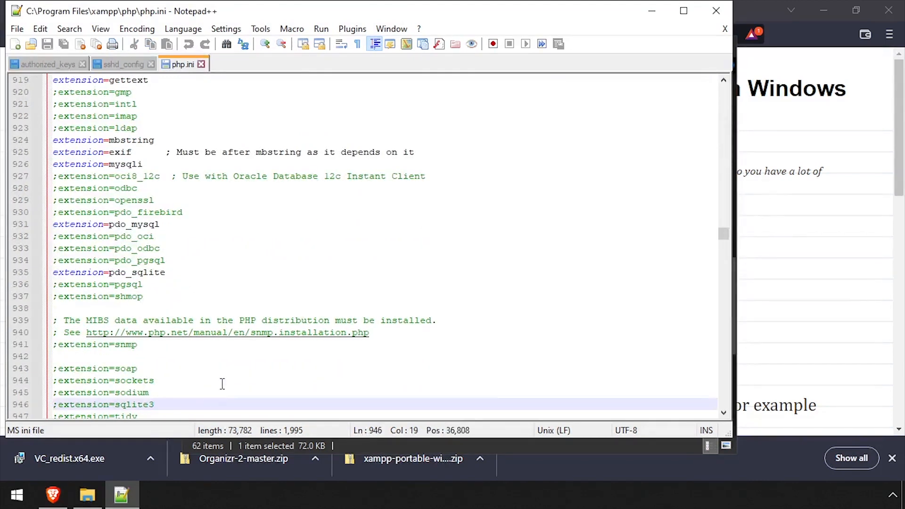
key("Home")
key("Delete")
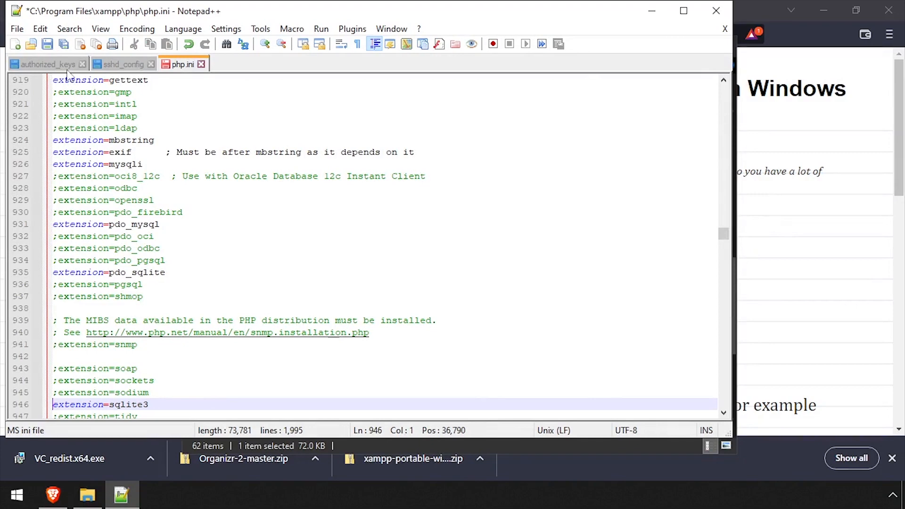
left_click(48, 49)
- Close Notepad++ and open xampp\apache\conf in File Explorer
left_click(715, 10)
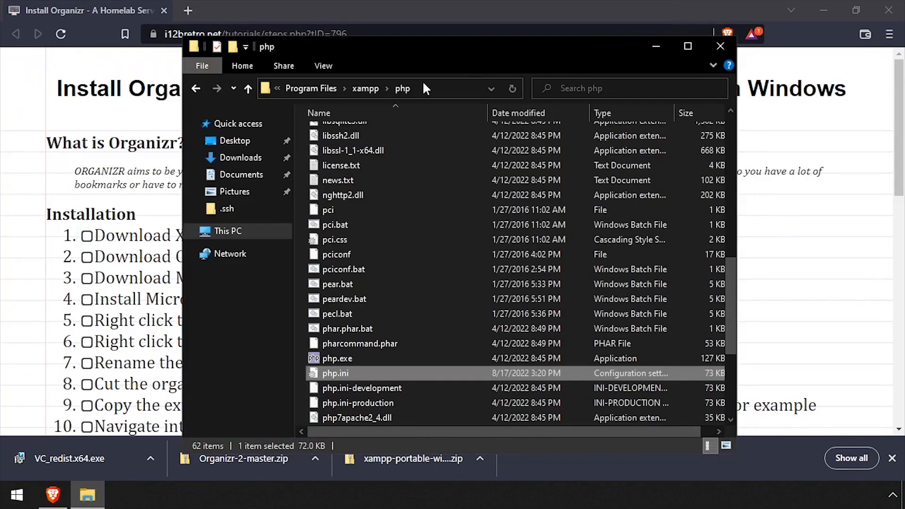
left_click(365, 88)
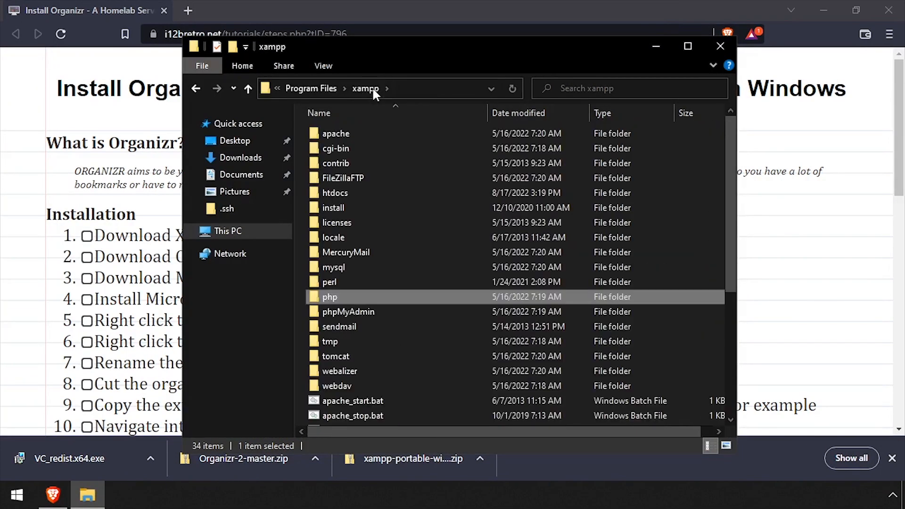
left_click(344, 134)
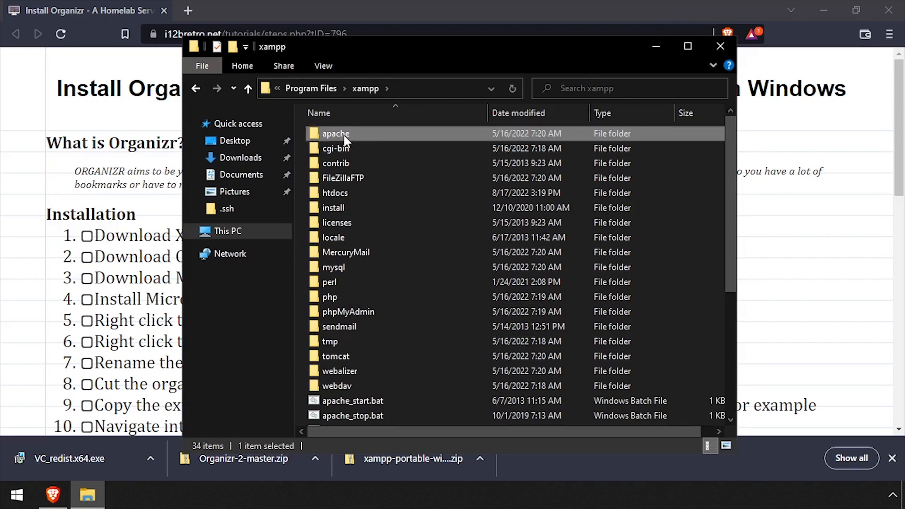
double_click(345, 135)
double_click(343, 148)
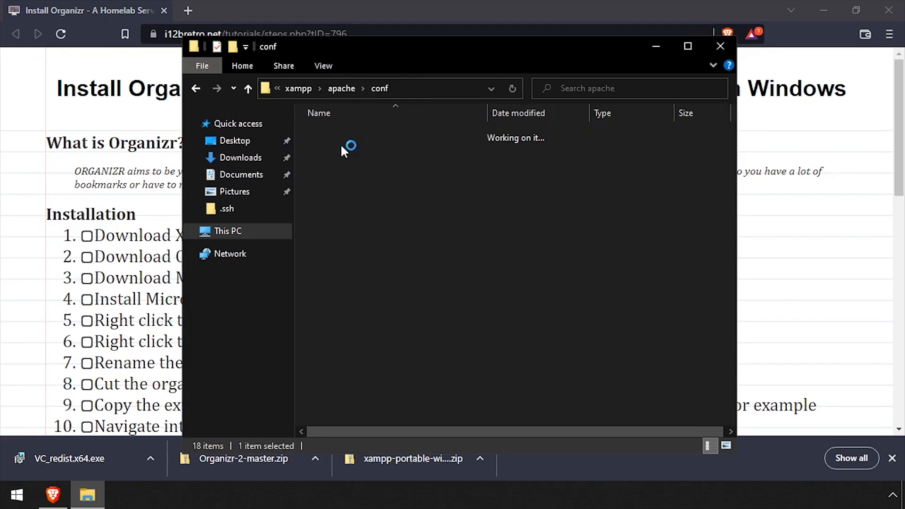
- Open httpd.conf in Notepad++ and locate the <Directory /> block
right_click(334, 222)
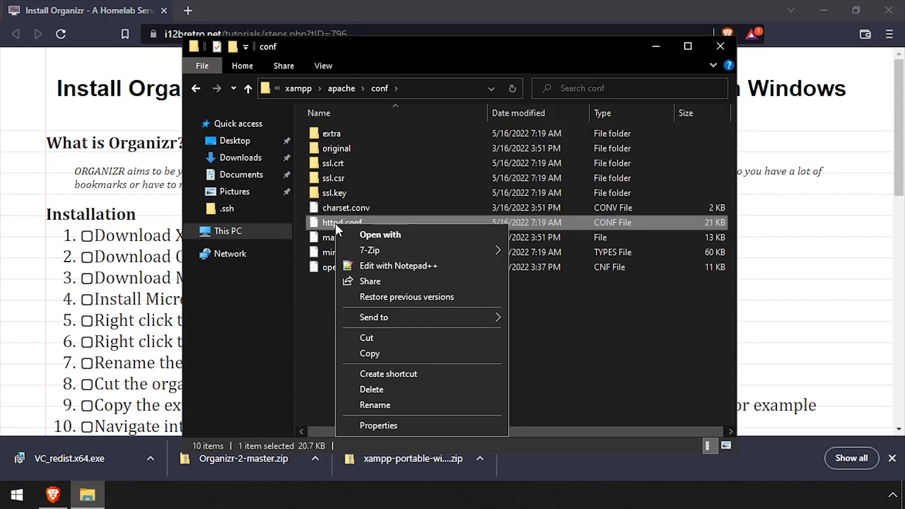
left_click(369, 264)
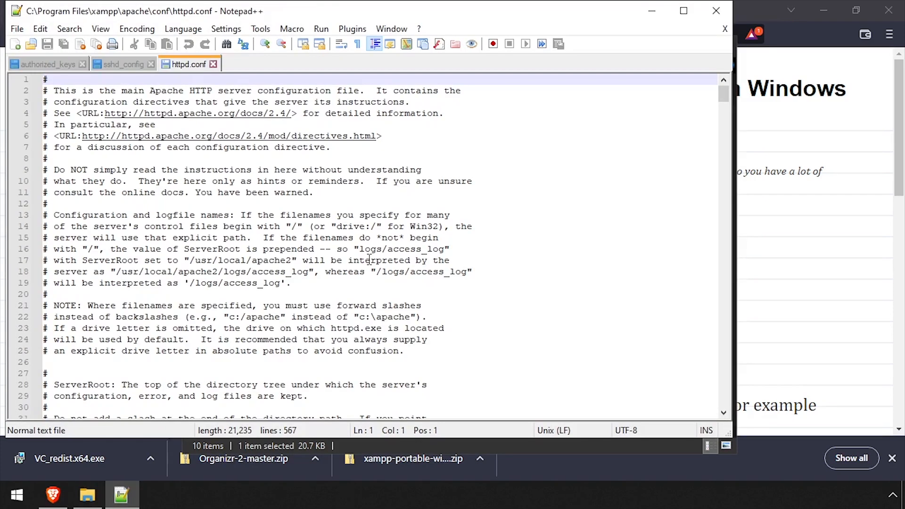
key("ctrl+f")
type("<Directory /")
key("Return")
key("Escape")
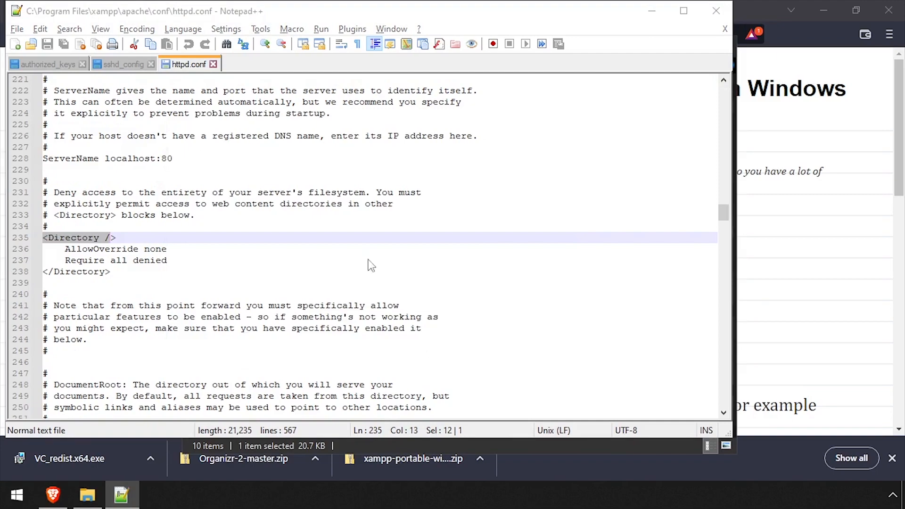
- Copy the tutorial's seven-line Options/AllowOverride/Rewrite block from the browser
key("alt+Tab")
key("alt+Tab")
scroll(172, 261, "down", 7)
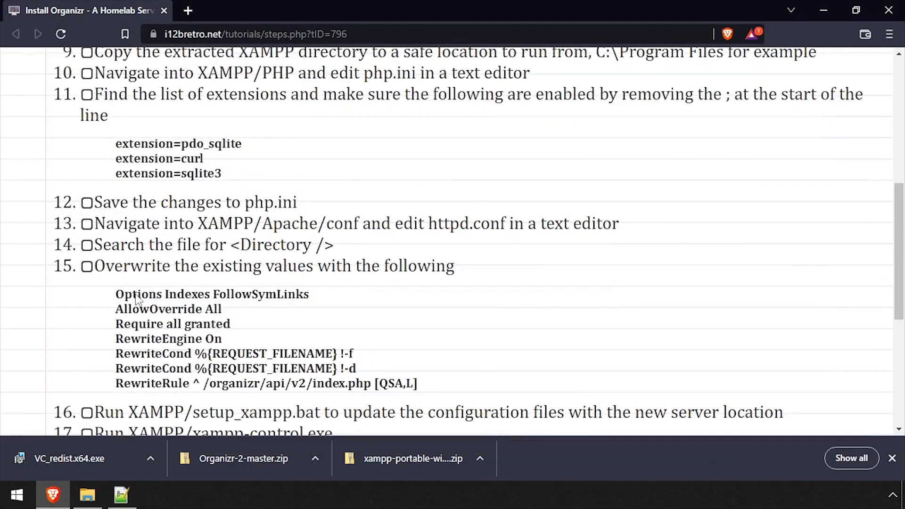
left_click_drag(117, 296, 419, 384)
key("ctrl+c")
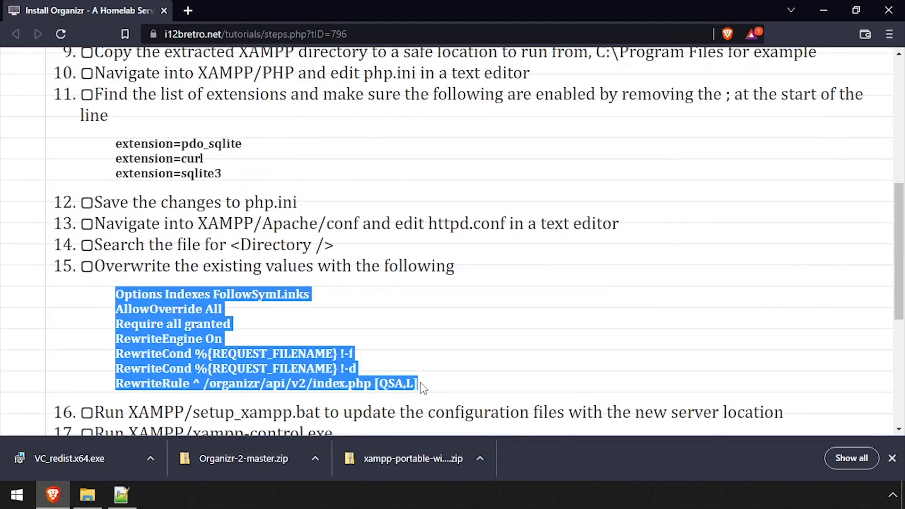
key("alt+Tab")
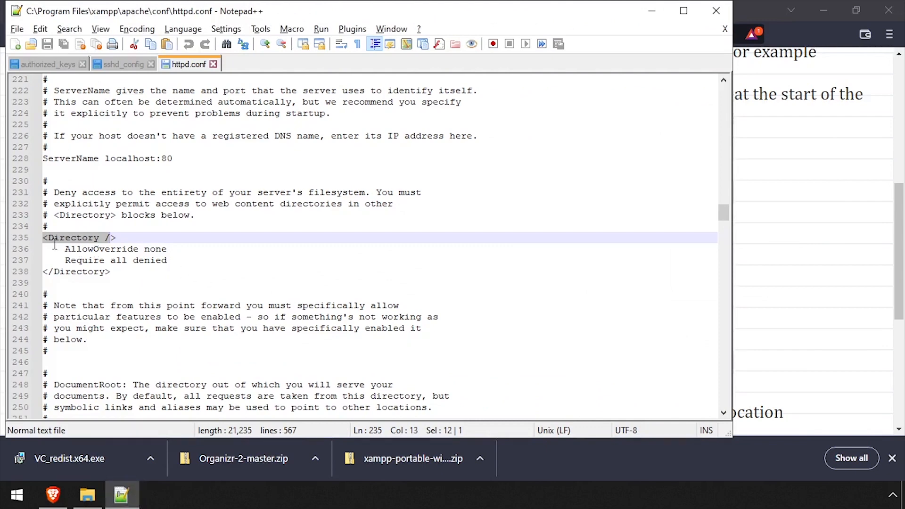
- Replace the <Directory /> block's two lines with the copied block, indent it, save, and close
left_click_drag(66, 248, 198, 258)
key("ctrl+v")
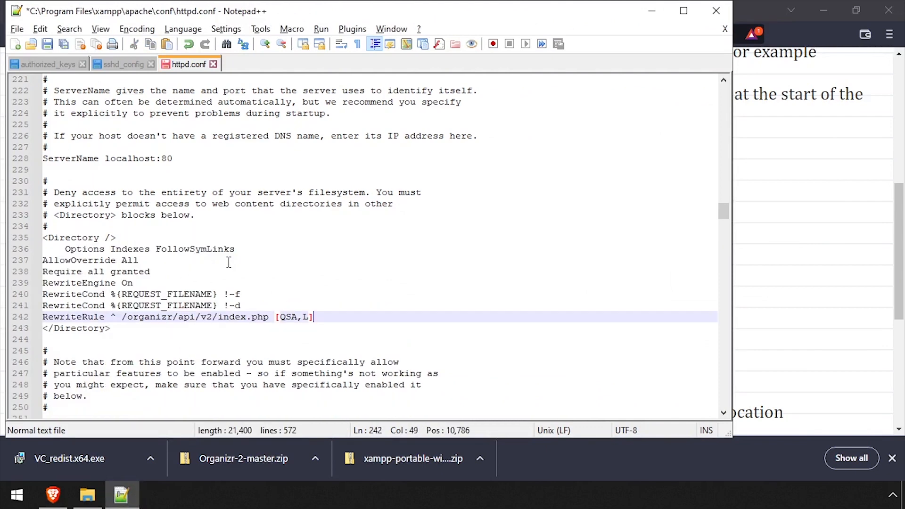
key("shift+Up")
key("shift+Up")
key("shift+Up")
key("shift+Up")
key("shift+Up")
key("shift+Home")
key("Tab")
key("Down")
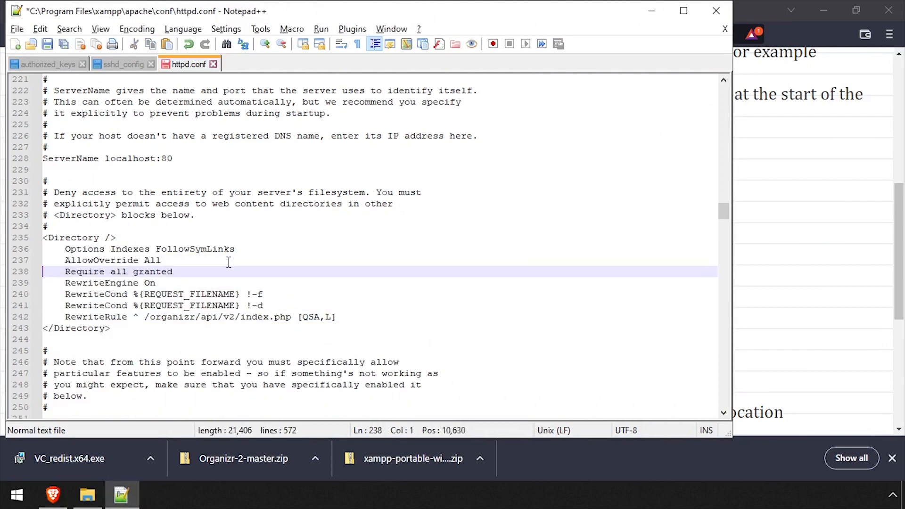
key("ctrl+s")
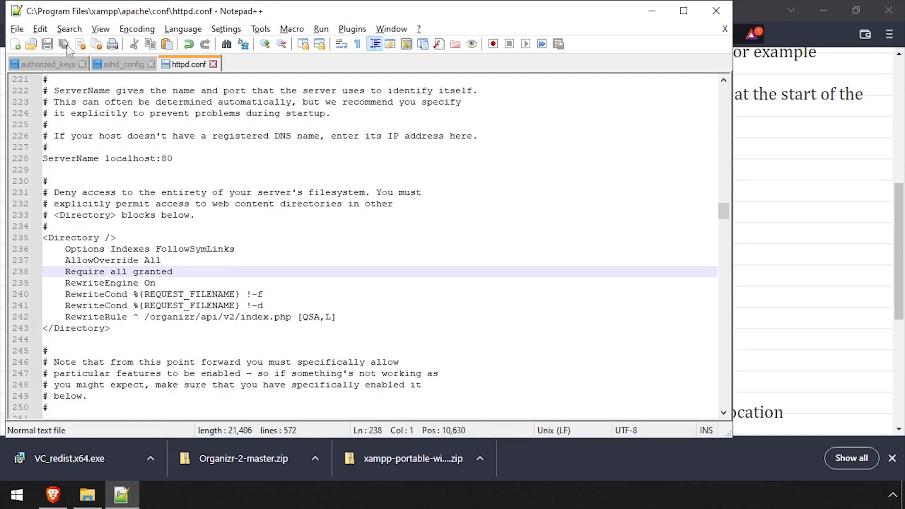
left_click(714, 12)
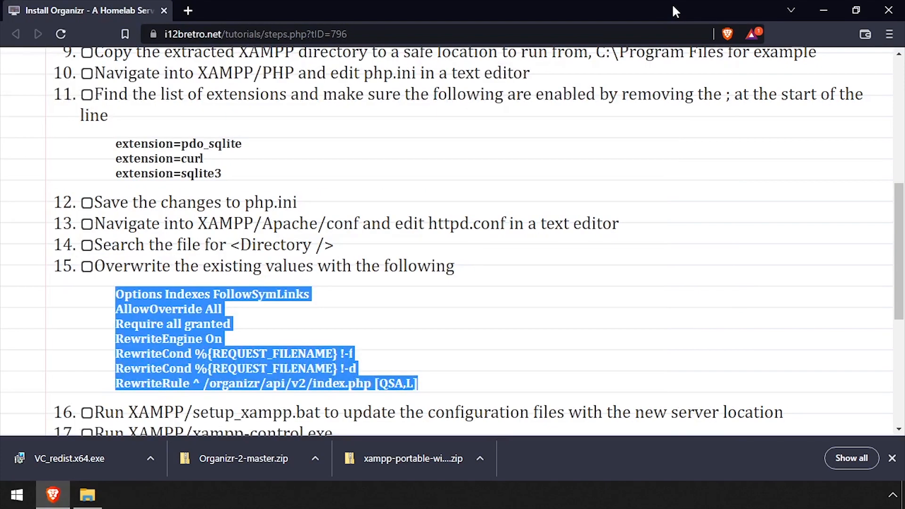
- Run setup_xampp.bat from the xampp folder to reconfigure XAMPP
left_click(87, 494)
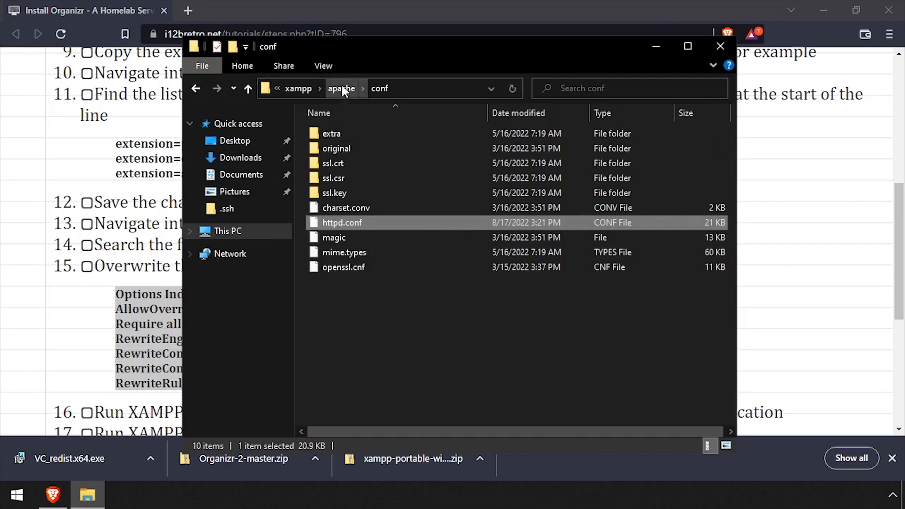
left_click(298, 88)
scroll(360, 289, "down", 5)
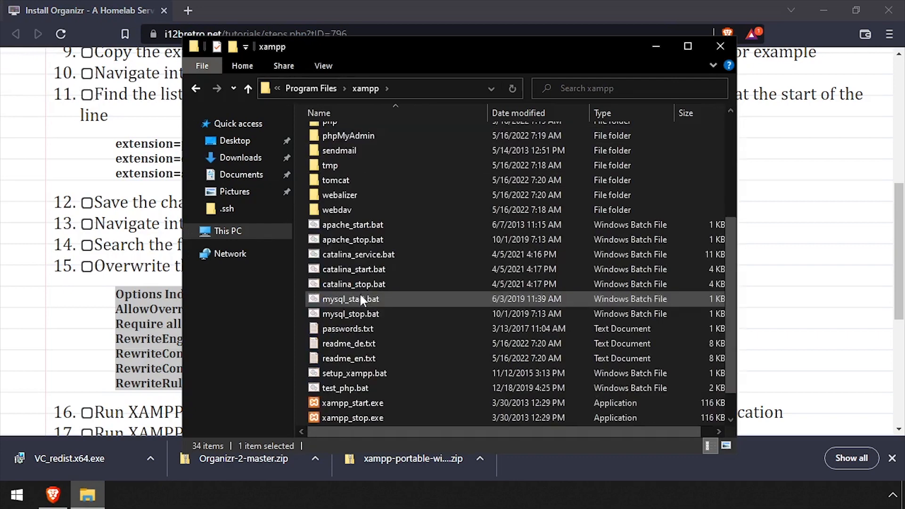
double_click(368, 372)
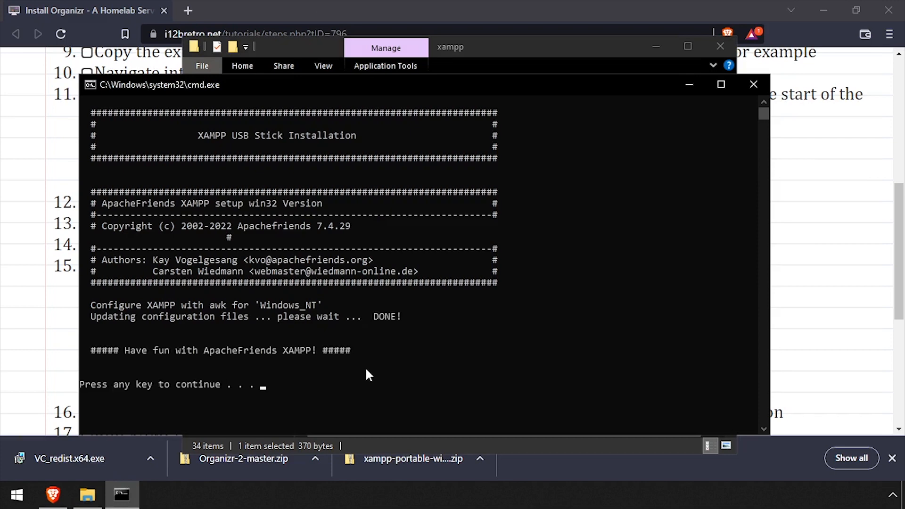
key("Return")
- Launch the XAMPP Control Panel and start Apache on ports 80 and 443
scroll(368, 373, "down", 1)
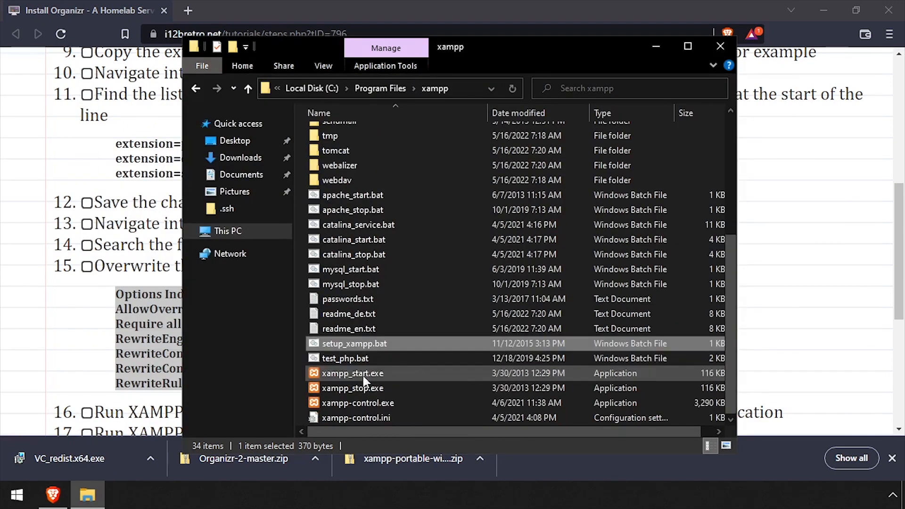
double_click(381, 404)
left_click(497, 283)
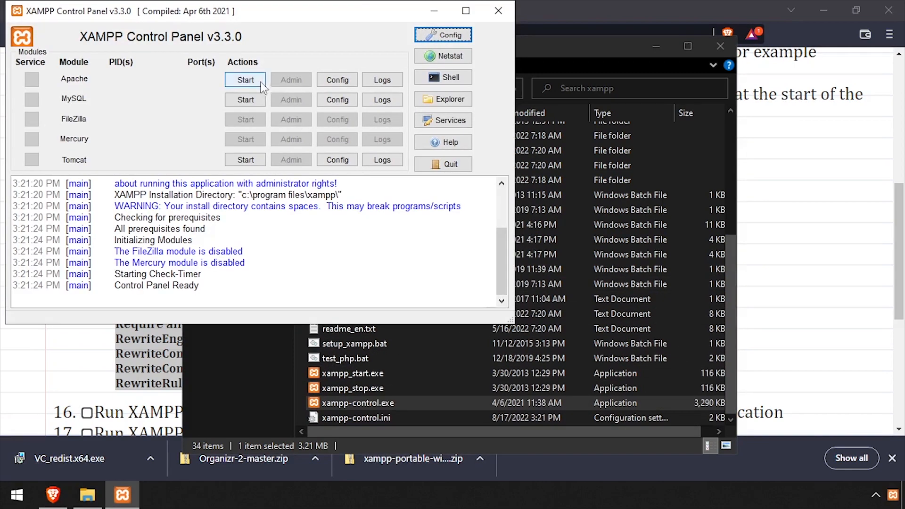
left_click(261, 83)
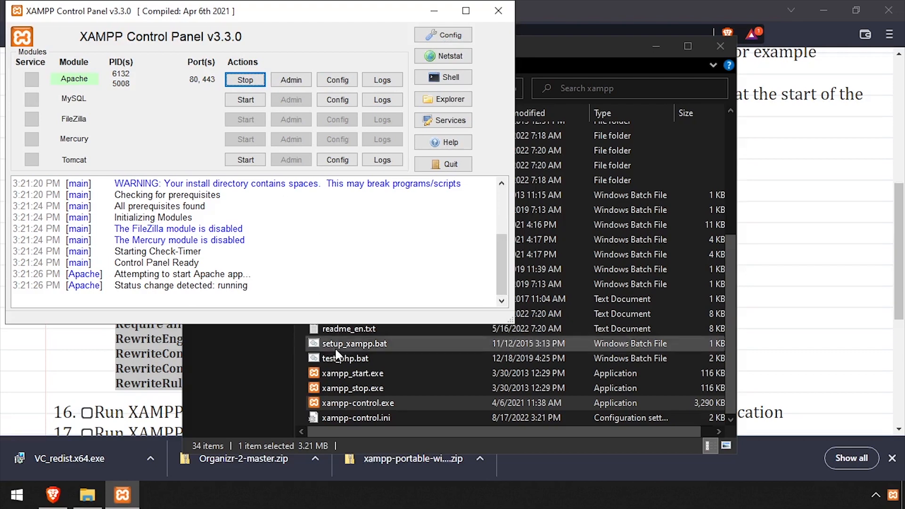
left_click(335, 351)
right_click(306, 345)
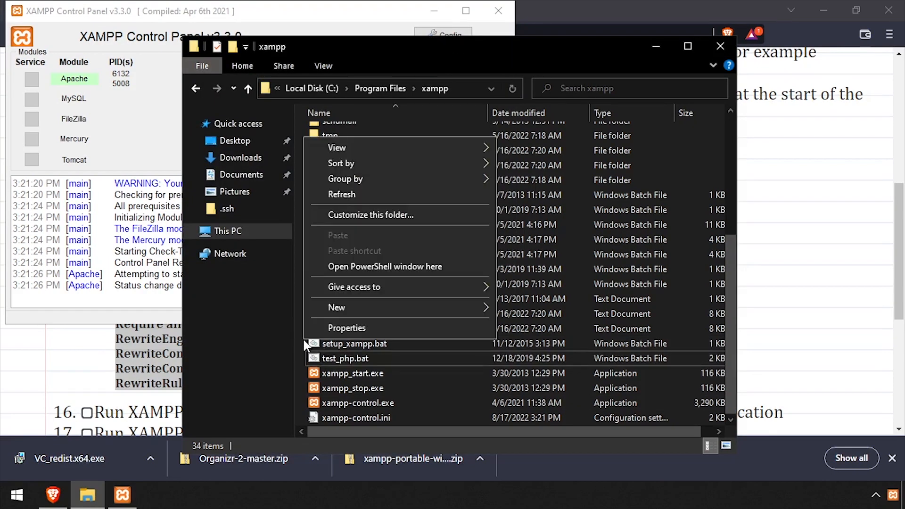
- Open PowerShell in the xampp folder, run the guide's ToBase64String command, and select the generated key
left_click(354, 264)
key("alt+Tab")
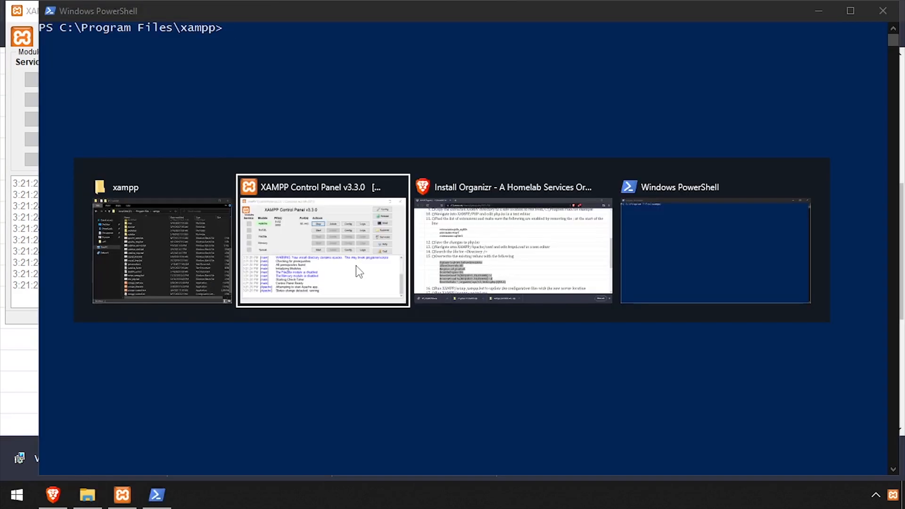
key("alt+Tab")
left_click(109, 315)
key("alt+Tab")
right_click(202, 261)
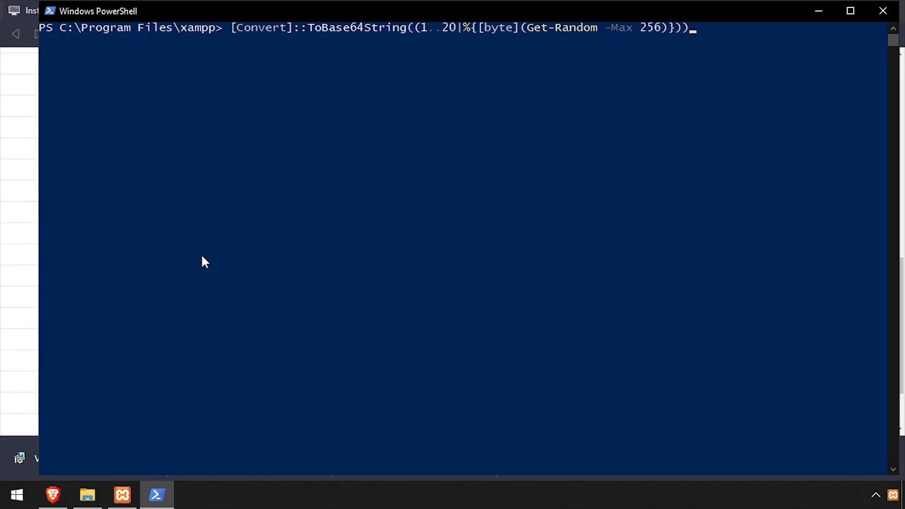
key("Return")
left_click_drag(41, 40, 236, 38)
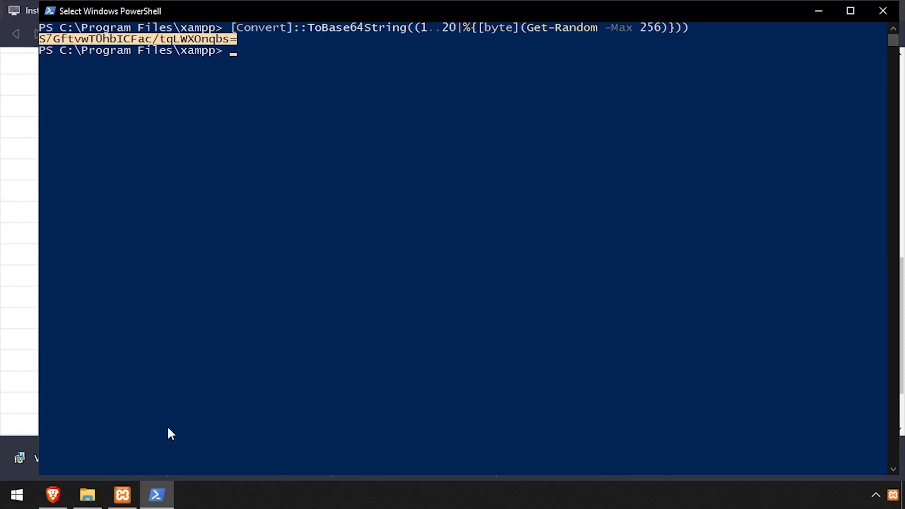
left_click(53, 495)
left_click(180, 11)
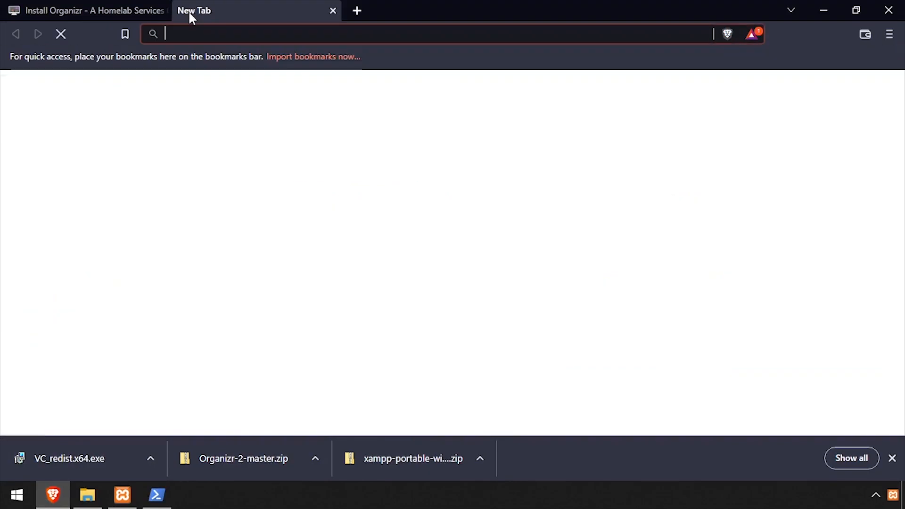
type("http://localhost/organizr")
key("Return")
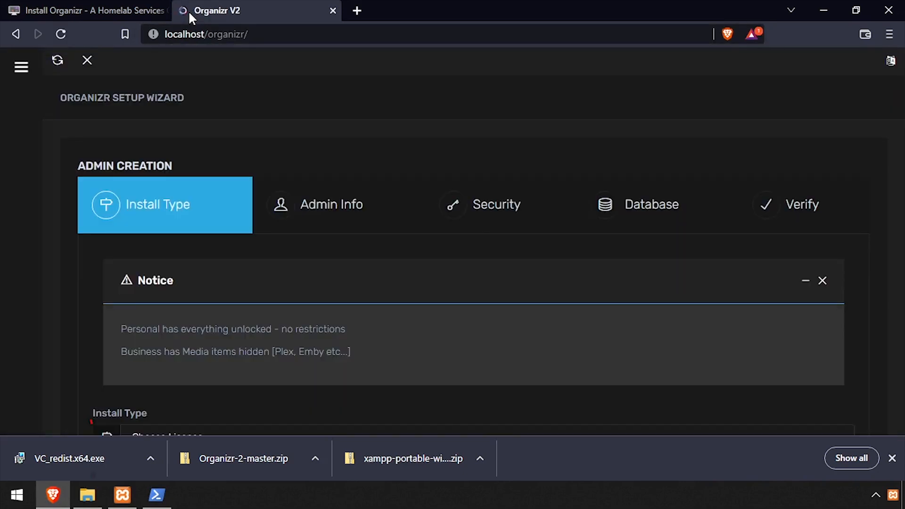
scroll(247, 288, "down", 4)
left_click(168, 240)
left_click(161, 263)
left_click(137, 316)
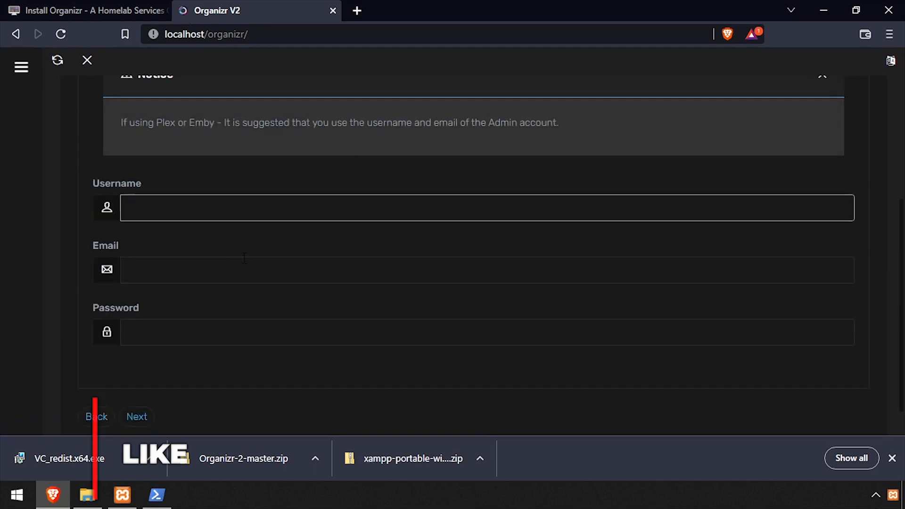
- Enter the admin username, e-mail address and password, and continue
type("i12bretro")
key("Tab")
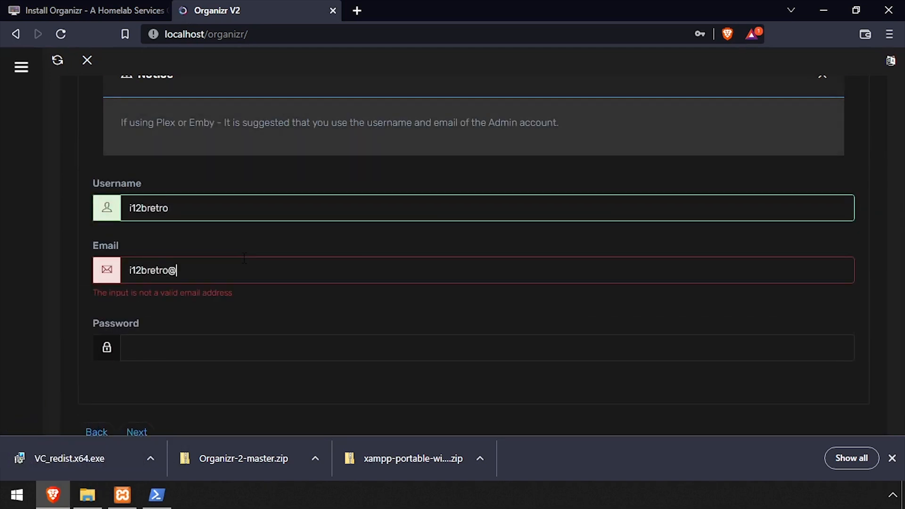
key("Tab")
type("•••••••")
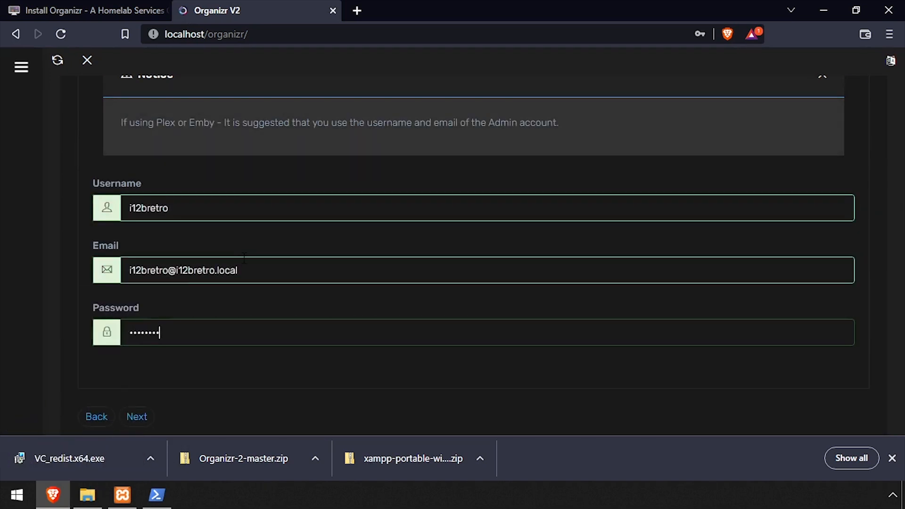
left_click(132, 417)
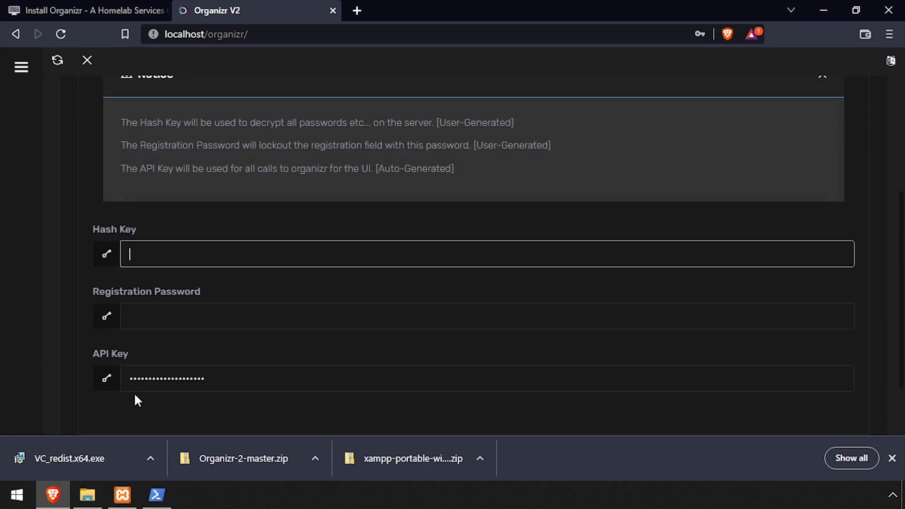
- Paste the generated Base64 string as the Hash Key, enter a registration password, and continue
left_click(157, 495)
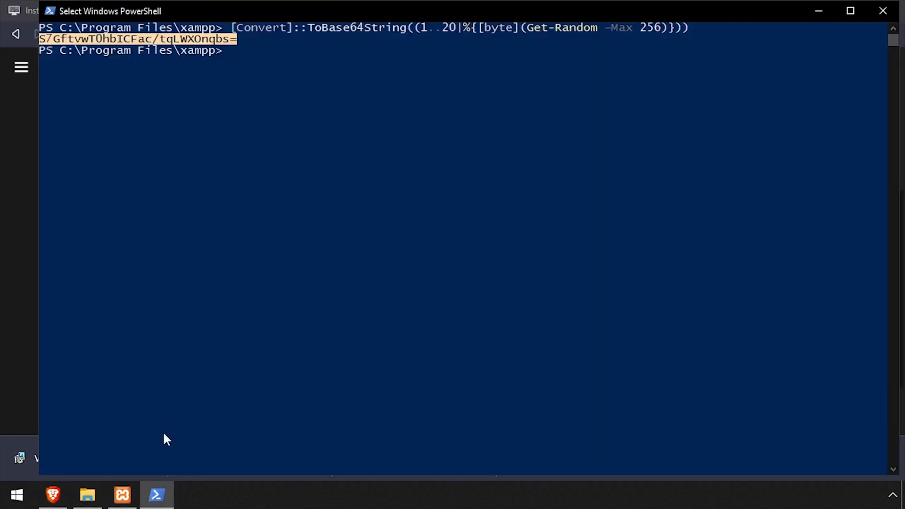
right_click(216, 37)
left_click(53, 494)
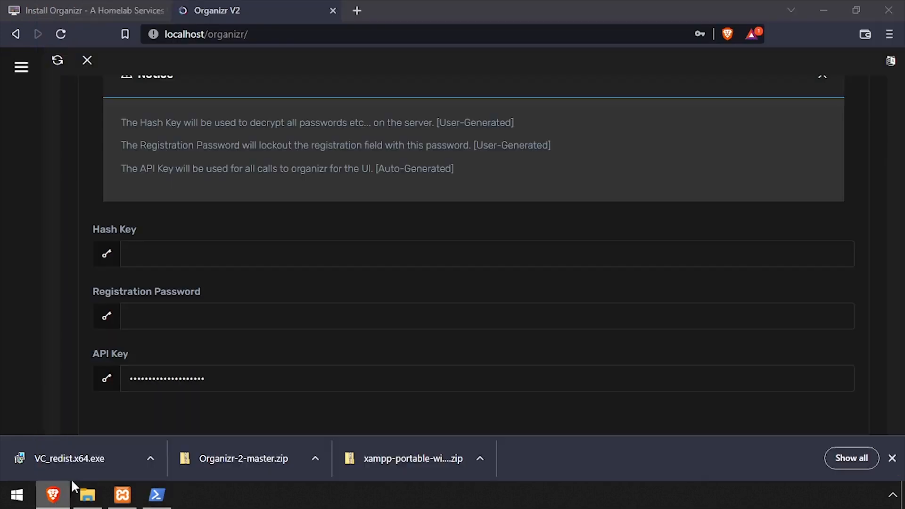
key("ctrl+v")
left_click(166, 316)
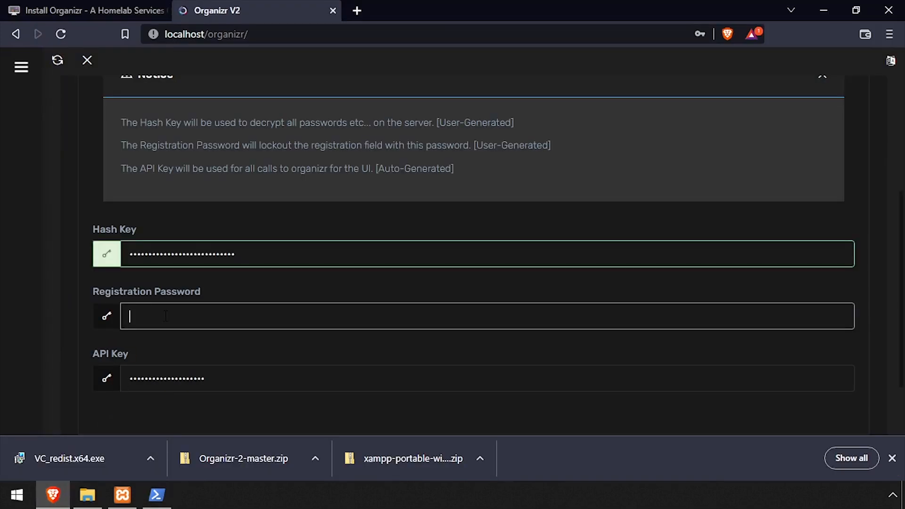
scroll(92, 379, "down", 2)
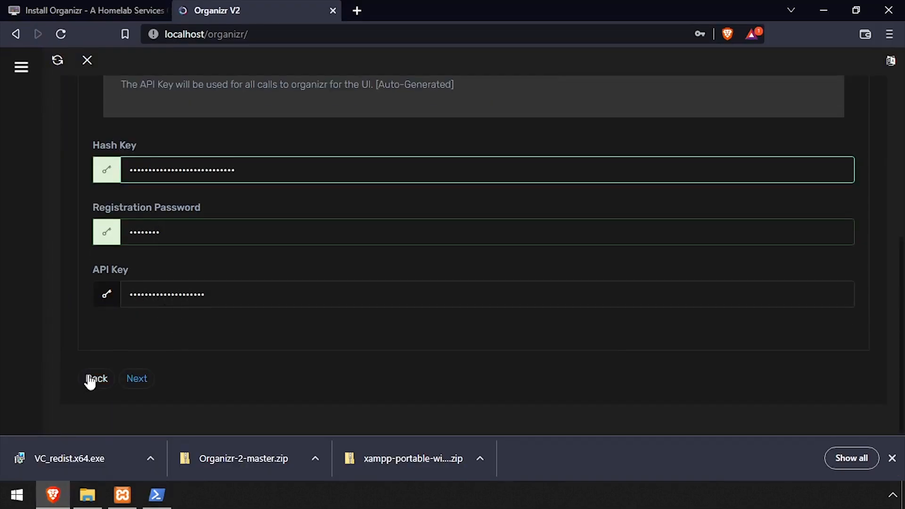
left_click(135, 386)
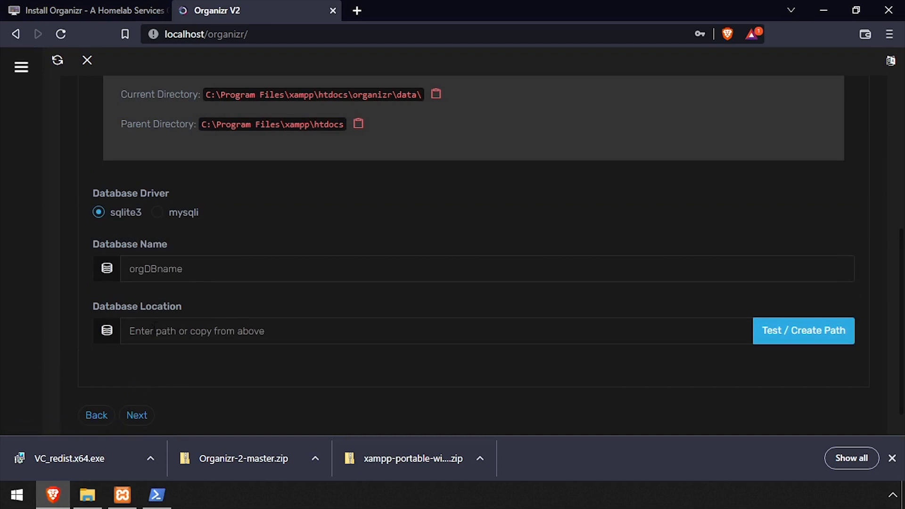
- Enter organizr.db as the database name and browse Explorer to the htdocs\organizr folder
left_click(188, 270)
type("organizr.db")
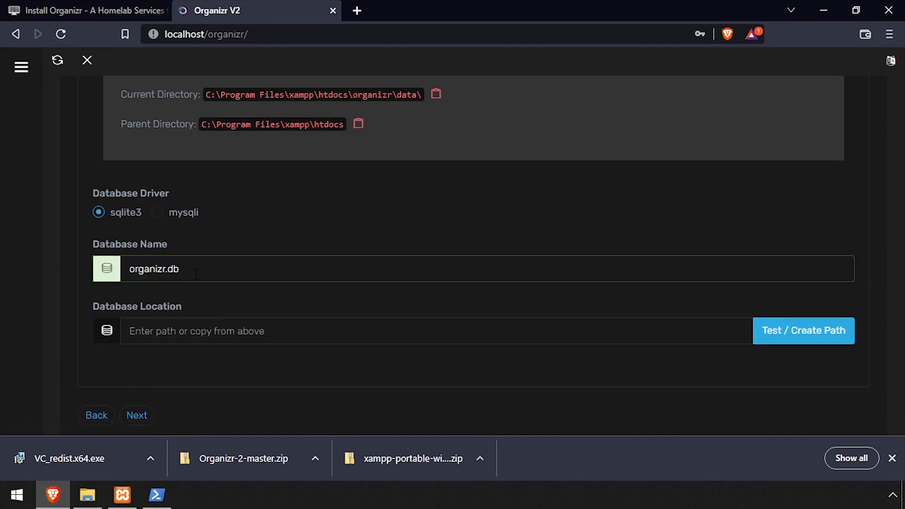
key("alt+Tab")
key("alt+Tab")
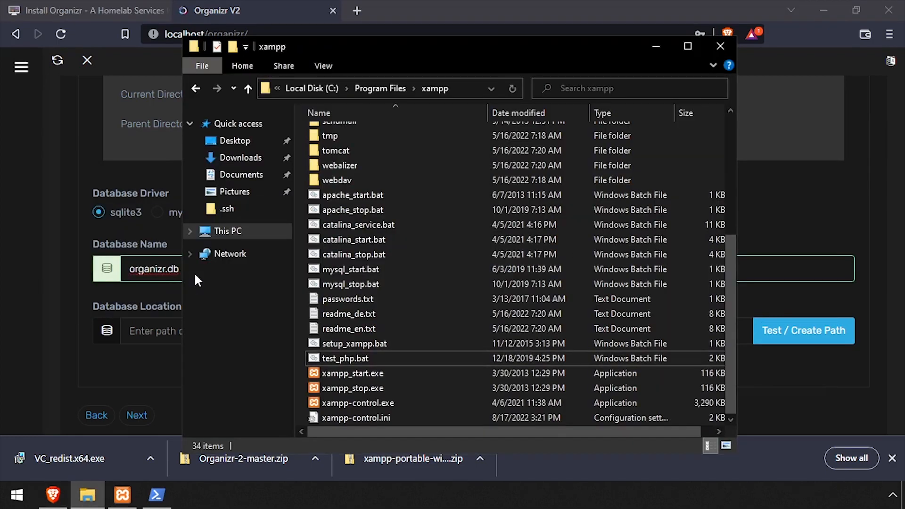
scroll(328, 187, "up", 2)
scroll(329, 188, "up", 2)
double_click(346, 160)
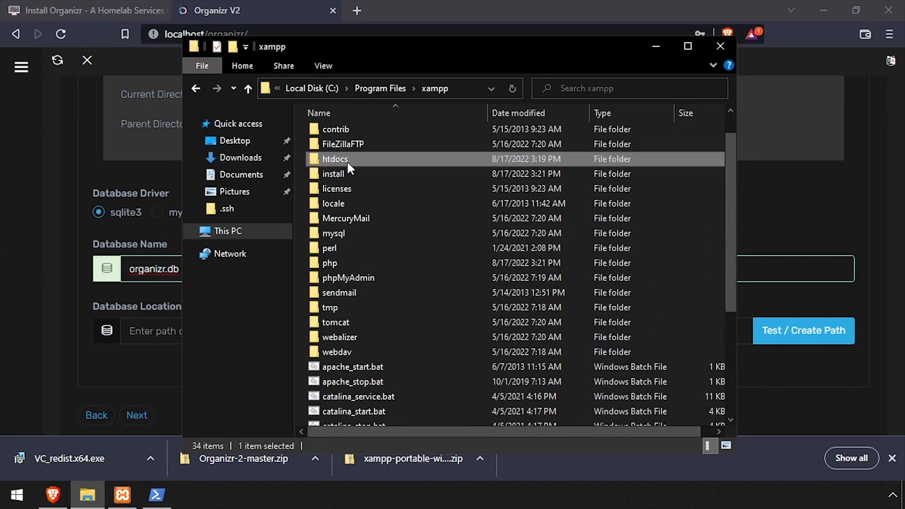
double_click(346, 160)
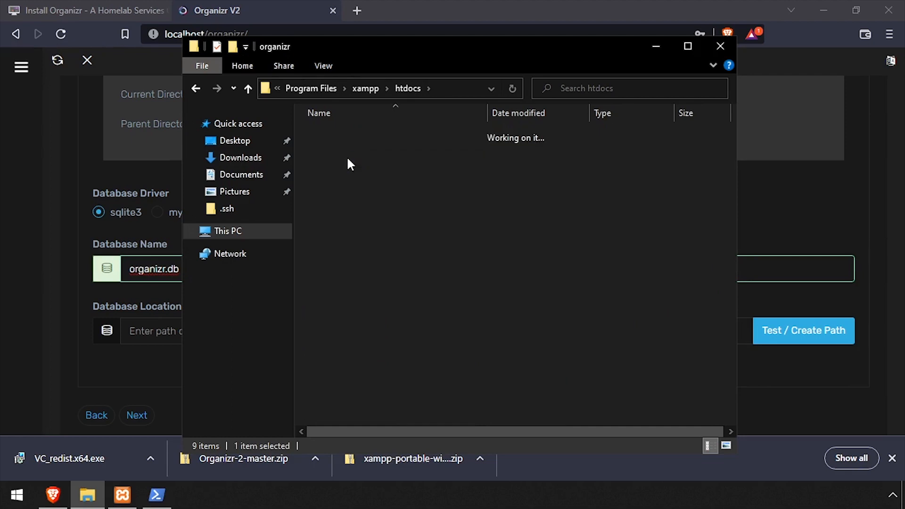
- Set the database location to C:\Program Files\xampp\htdocs\organizr\data\, test it, and continue
left_click(417, 88)
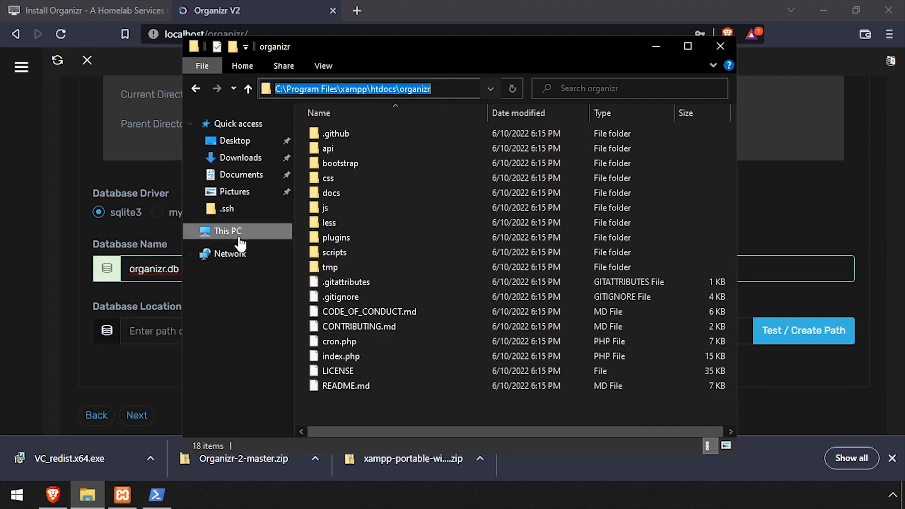
key("ctrl+c")
key("alt+Tab")
key("ctrl+v")
type("\\data\\")
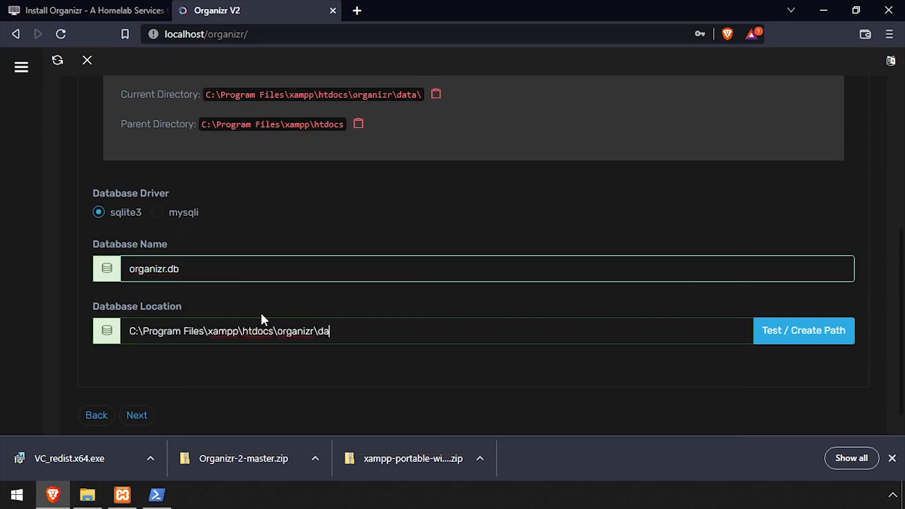
left_click(764, 331)
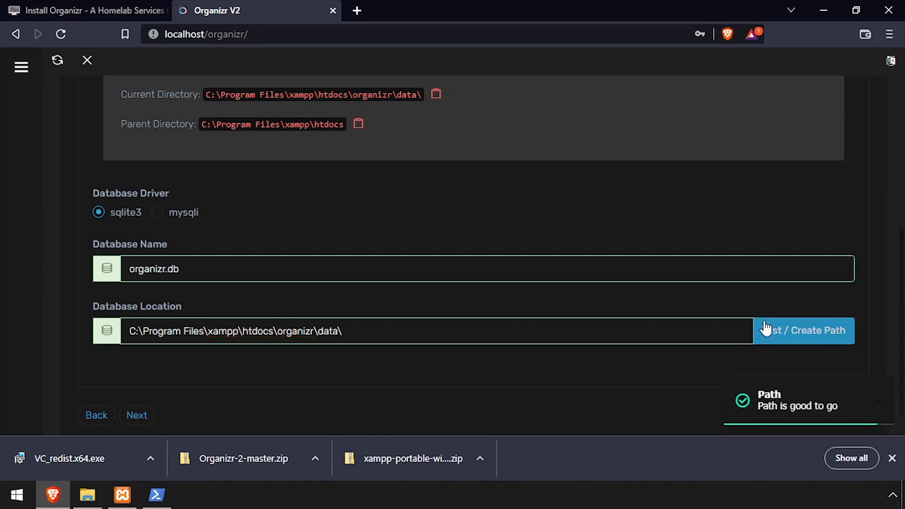
left_click(147, 417)
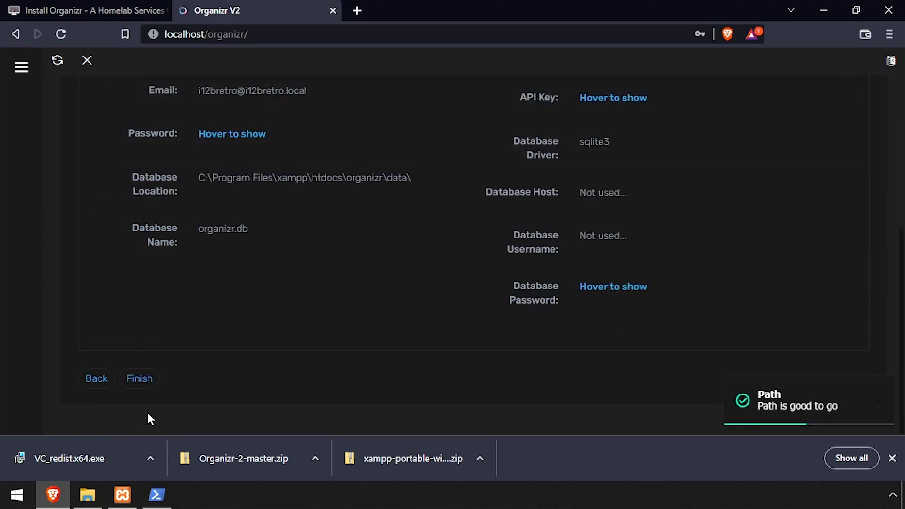
- Finish setup, dismiss the downloads bar and password prompt, and view the version 2.1.2330 information
left_click(140, 378)
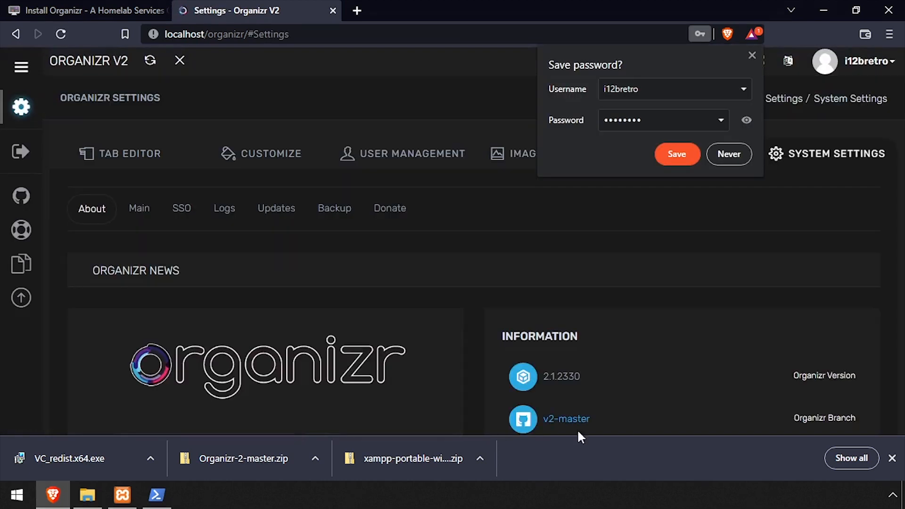
left_click(891, 458)
left_click(721, 156)
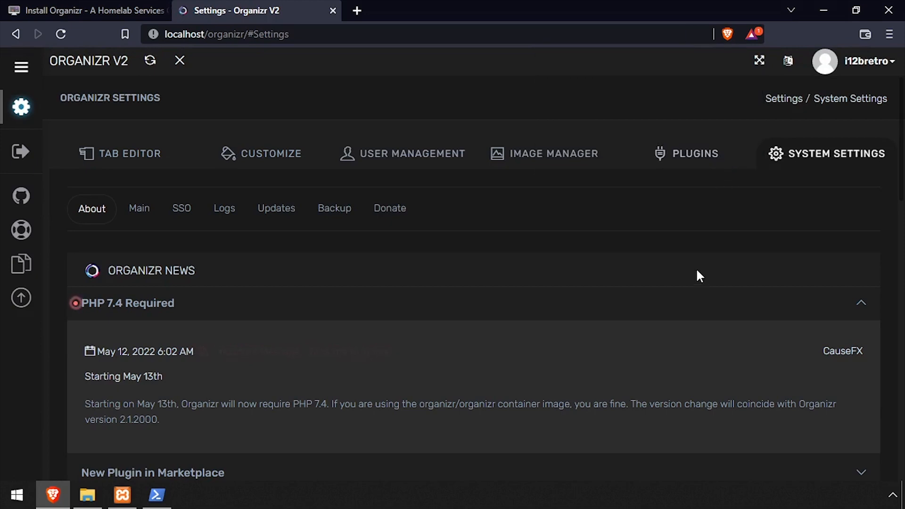
scroll(695, 269, "down", 10)
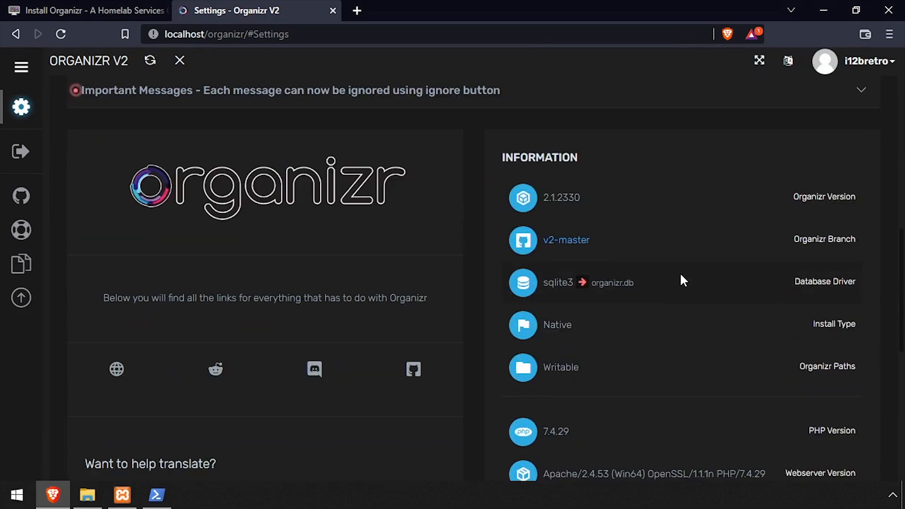